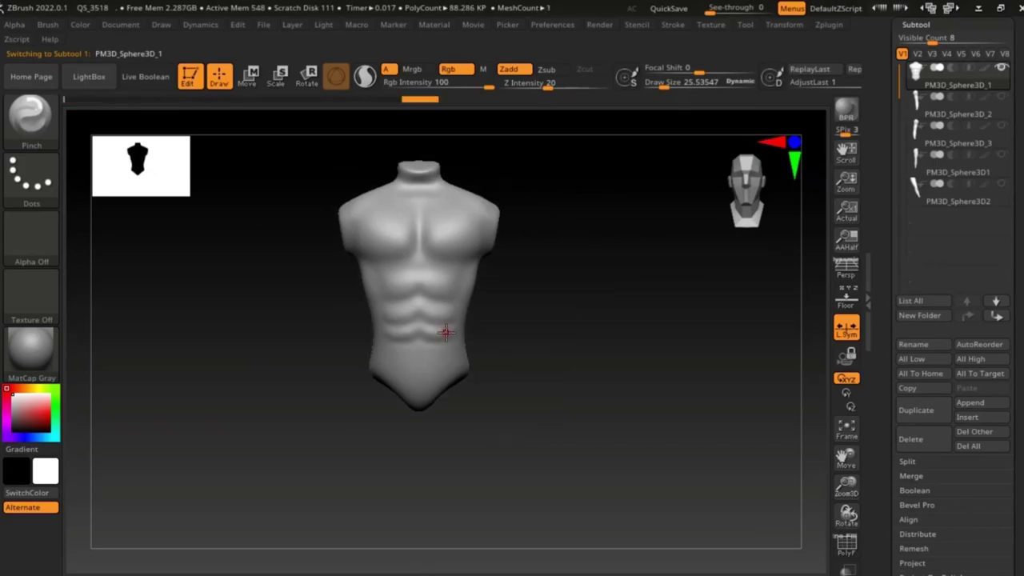
# Show the front-view anatomy reference behind the torso and open the Subtool Insert mesh list
pyautogui.click(850, 304)
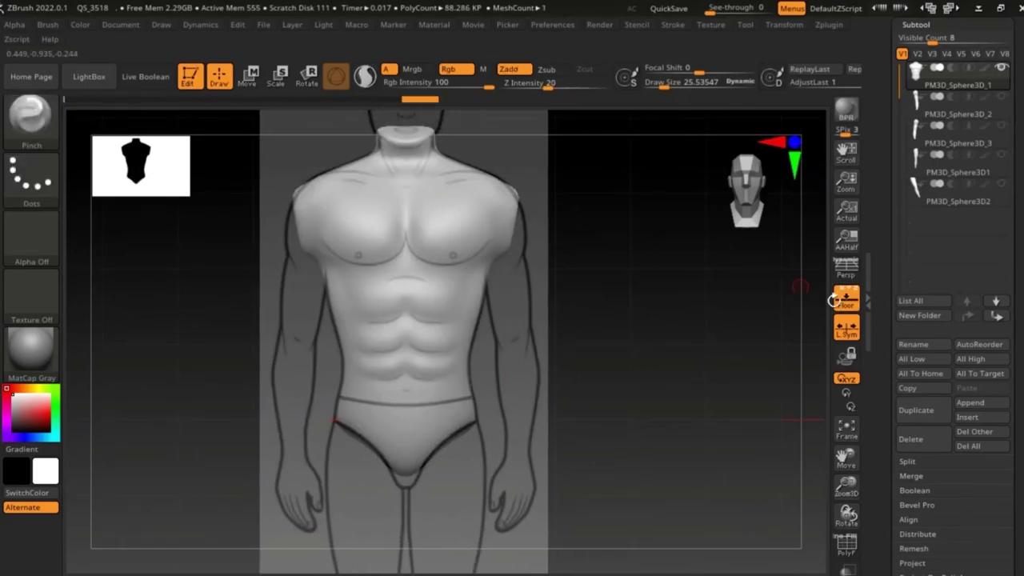
pyautogui.click(968, 417)
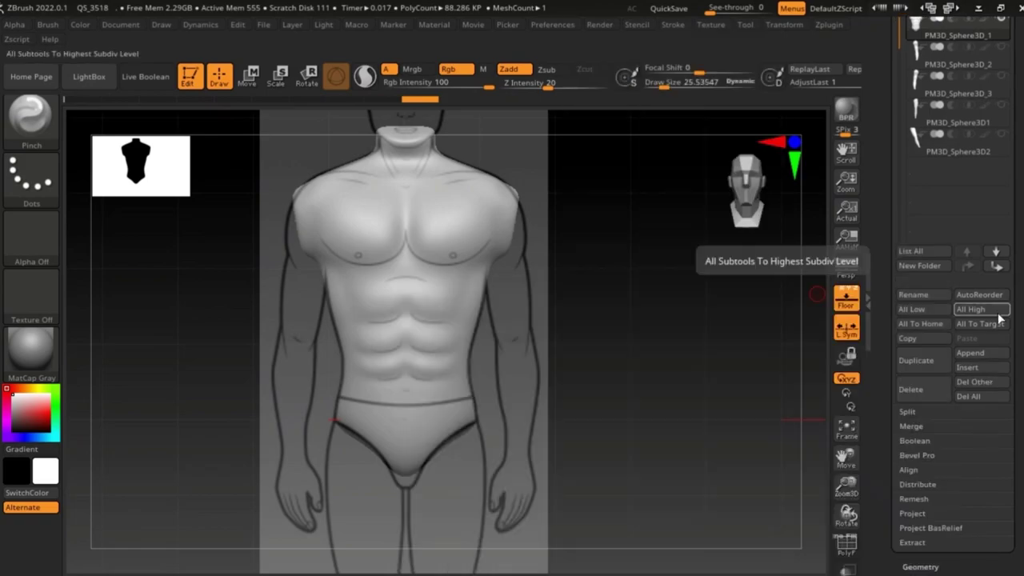
pyautogui.scroll(2, 972, 110)
# Insert a ZSphere subtool and move it beside the torso, keeping it small
pyautogui.click(978, 459)
pyautogui.moveTo(793, 406)
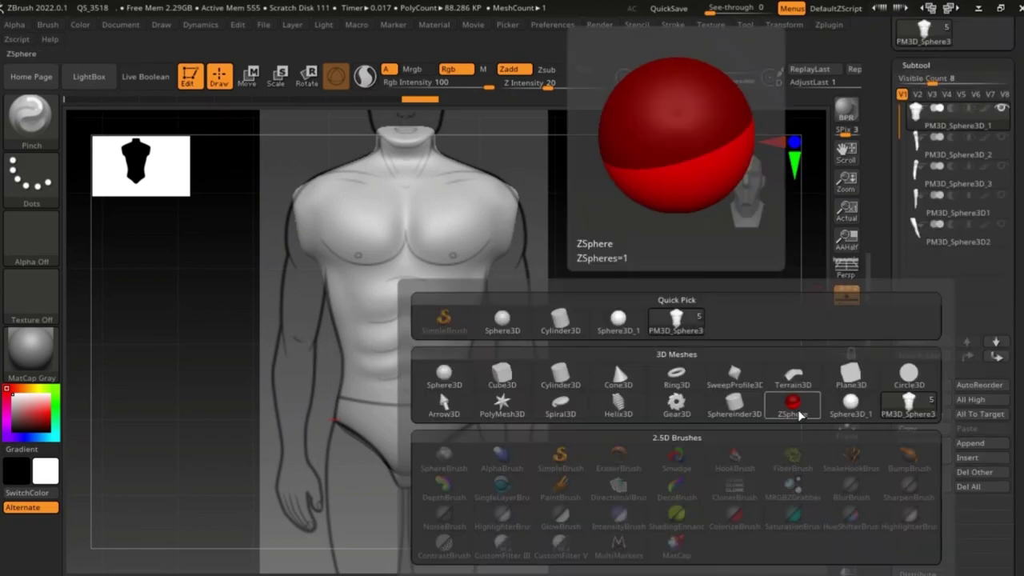
pyautogui.click(798, 414)
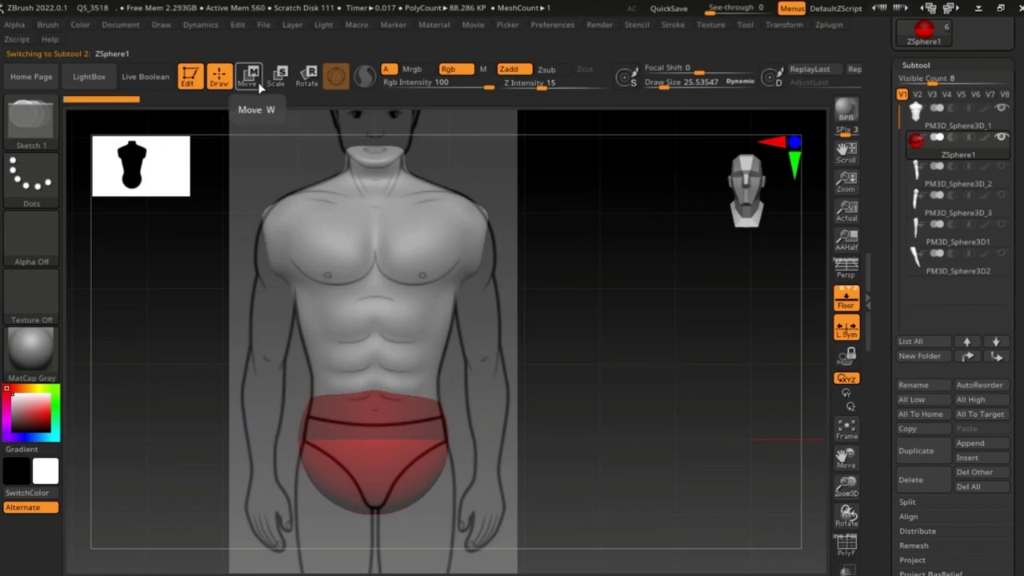
pyautogui.click(253, 76)
pyautogui.moveTo(367, 450); pyautogui.dragTo(614, 267)
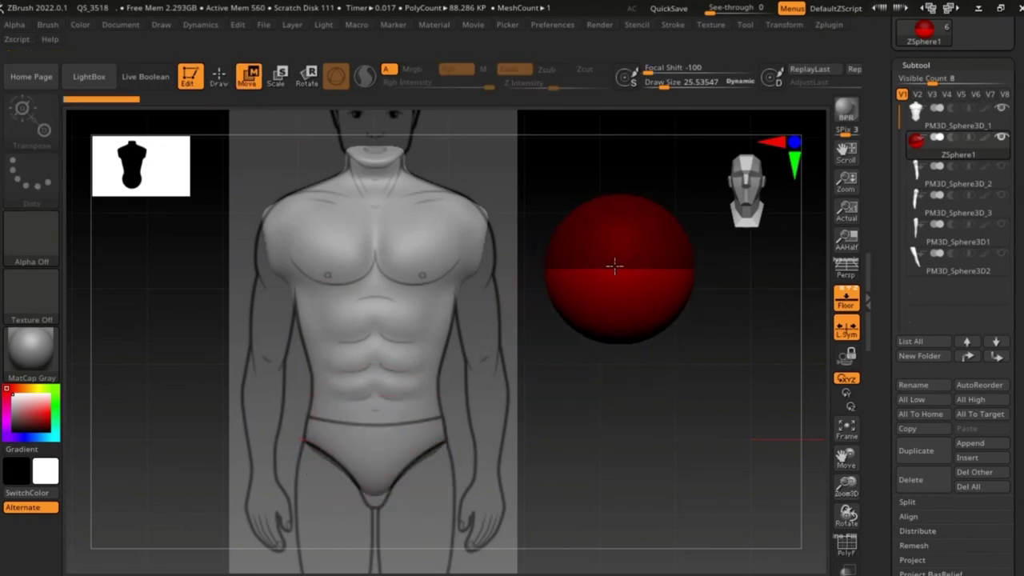
pyautogui.press('f')
pyautogui.press('e')
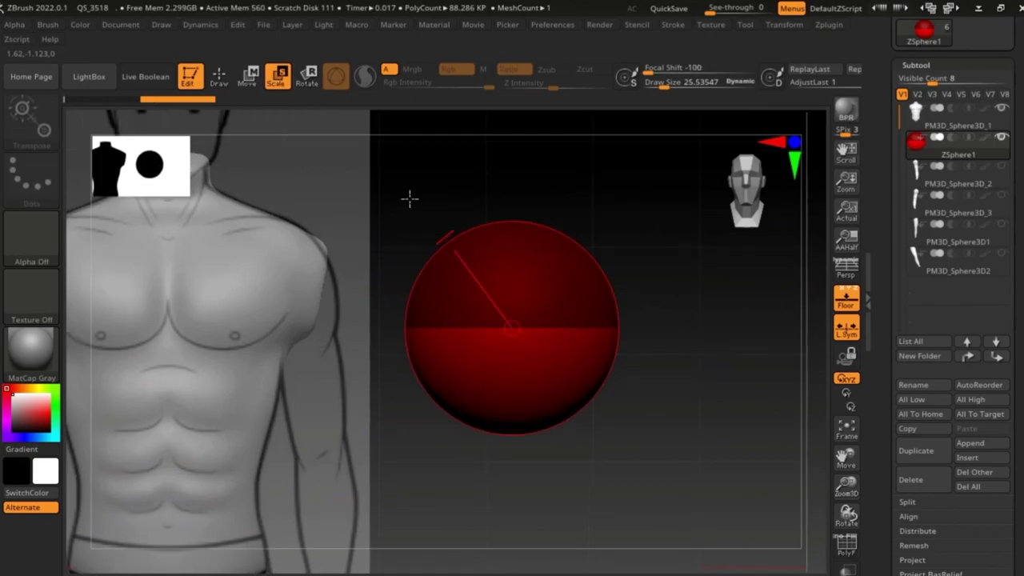
pyautogui.hotkey('ctrl', 'z')
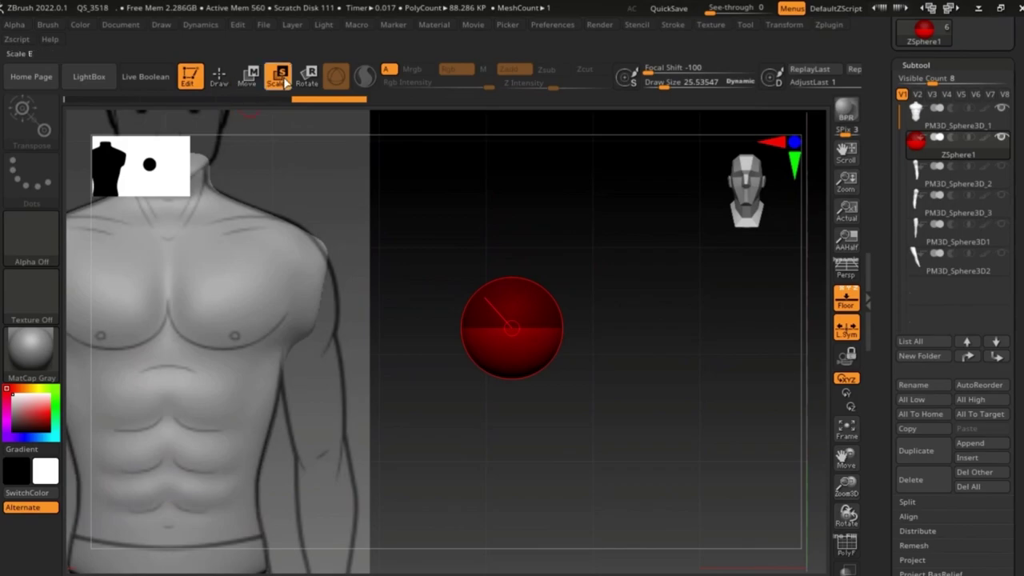
# Move the ZSphere onto the torso's shoulder
pyautogui.click(249, 78)
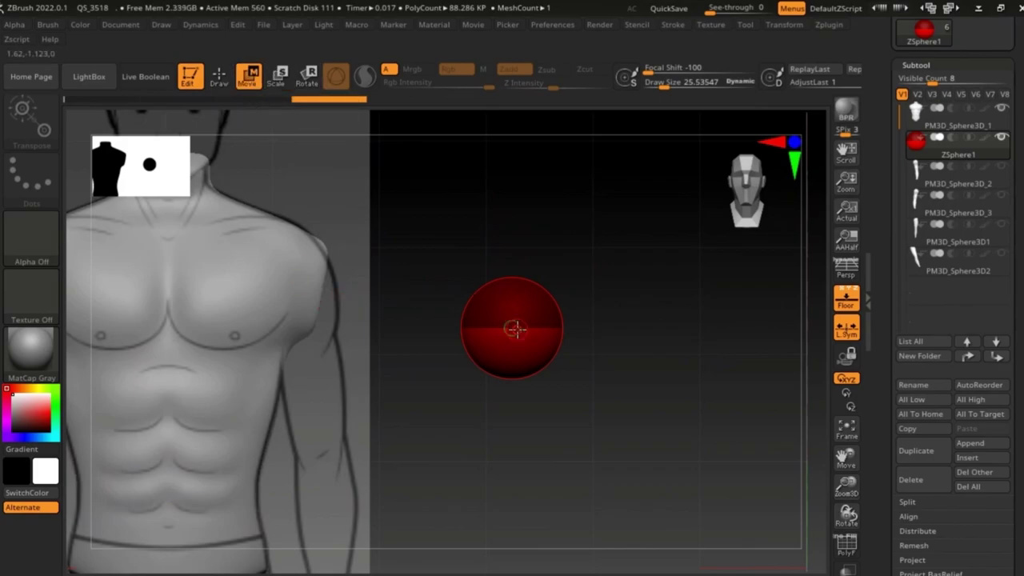
pyautogui.moveTo(514, 328)
pyautogui.mouseDown()
pyautogui.moveTo(309, 296)
pyautogui.moveTo(296, 339)
pyautogui.moveTo(377, 270)
pyautogui.moveTo(345, 281)
pyautogui.mouseUp()
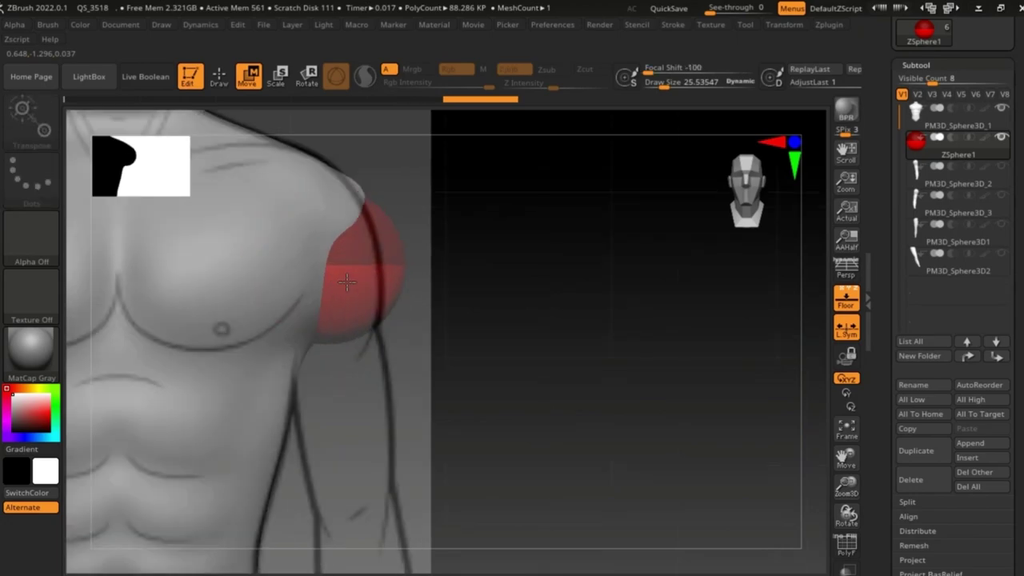
pyautogui.keyDown('alt'); pyautogui.moveTo(328, 391); pyautogui.dragTo(408, 320); pyautogui.keyUp('alt')
# Try drawing and pulling an arm chain, then undo back to the single shoulder sphere
pyautogui.click(219, 76)
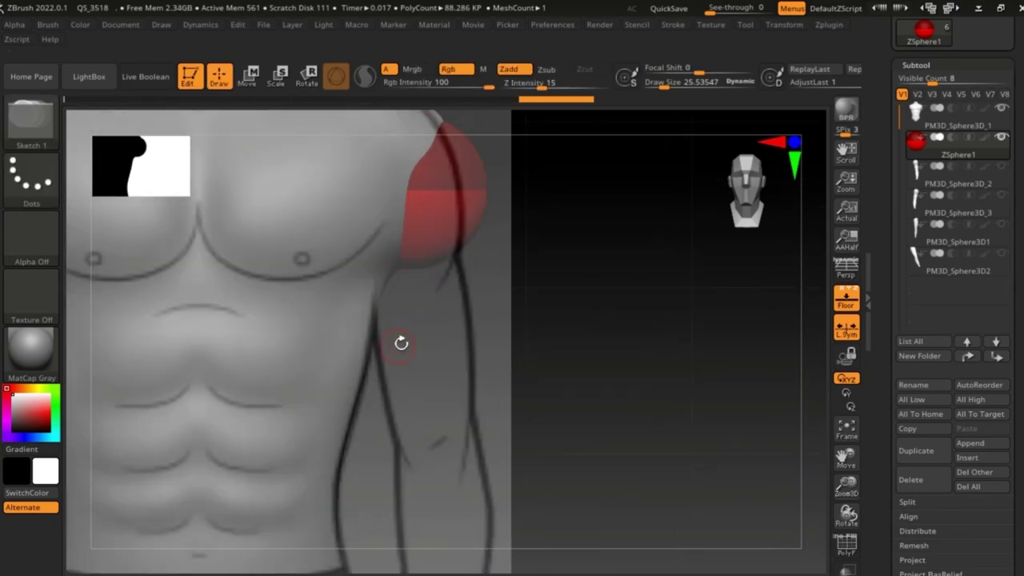
pyautogui.moveTo(430, 266); pyautogui.dragTo(434, 345)
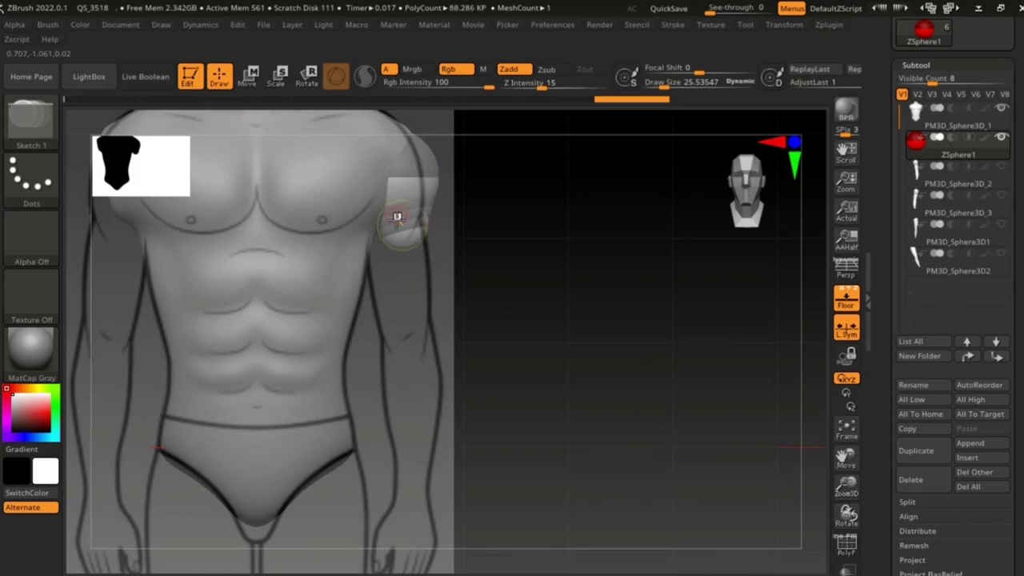
pyautogui.click(250, 74)
pyautogui.moveTo(408, 236); pyautogui.dragTo(411, 427)
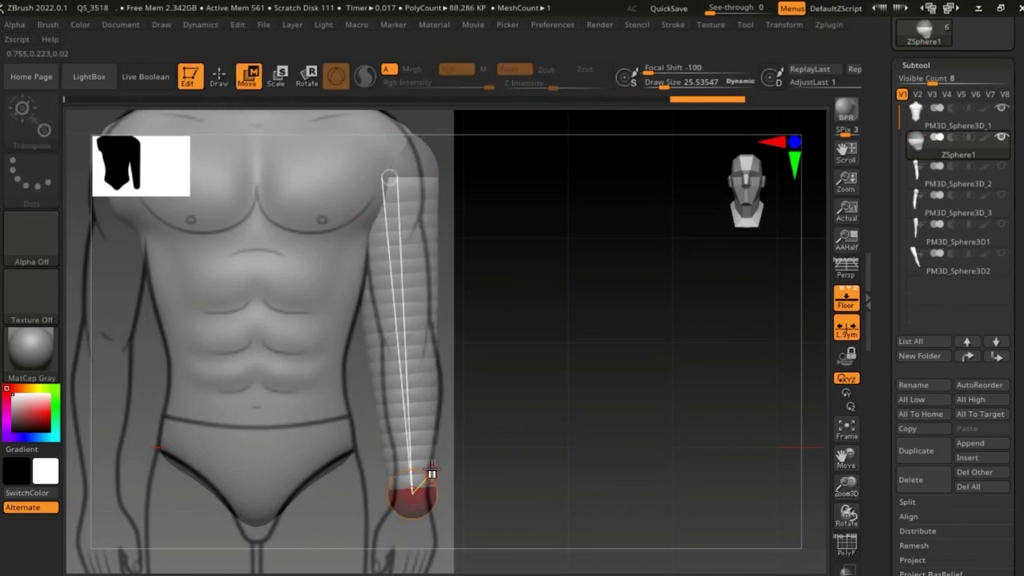
pyautogui.press('e')
pyautogui.keyDown('alt'); pyautogui.moveTo(406, 377); pyautogui.dragTo(358, 267); pyautogui.keyUp('alt')
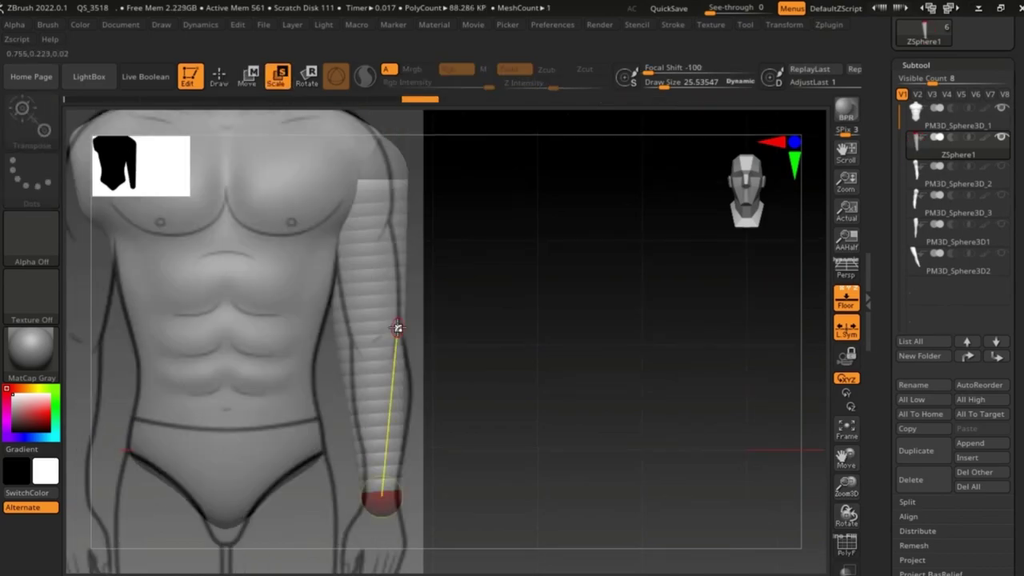
pyautogui.press('w')
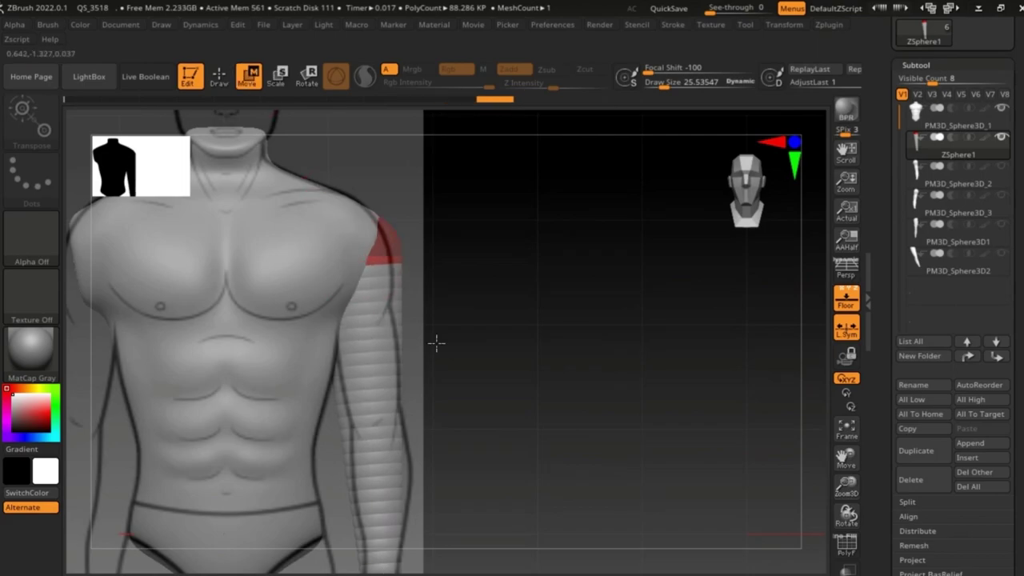
pyautogui.keyDown('alt'); pyautogui.moveTo(414, 513); pyautogui.dragTo(440, 477); pyautogui.keyUp('alt')
pyautogui.hotkey('ctrl', 'z')
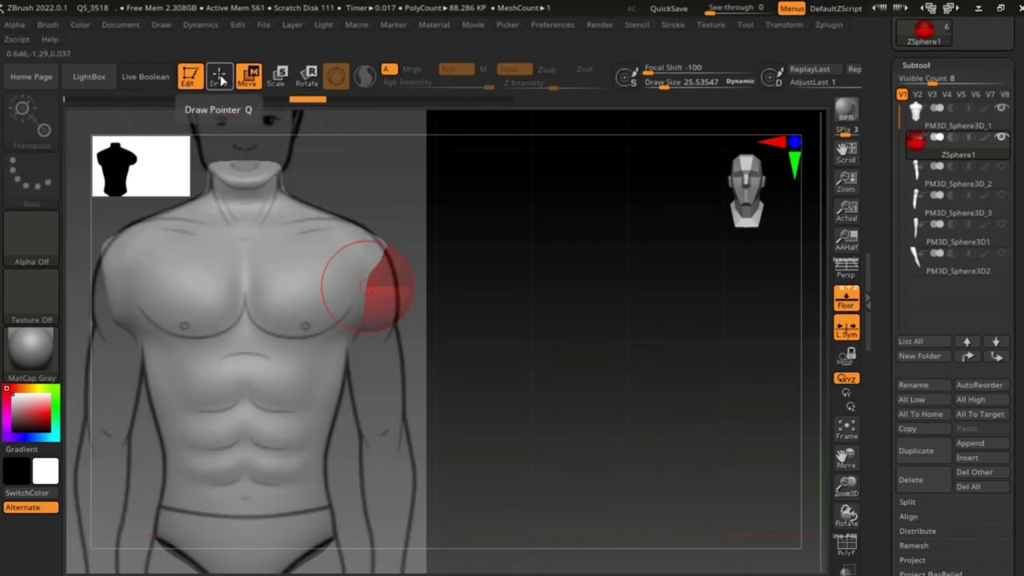
# Draw a new ZSphere link from the shoulder and pull its end down to the wrist
pyautogui.click(219, 76)
pyautogui.moveTo(366, 287)
pyautogui.mouseDown()
pyautogui.moveTo(389, 336)
pyautogui.moveTo(388, 489)
pyautogui.mouseUp()
pyautogui.click(250, 77)
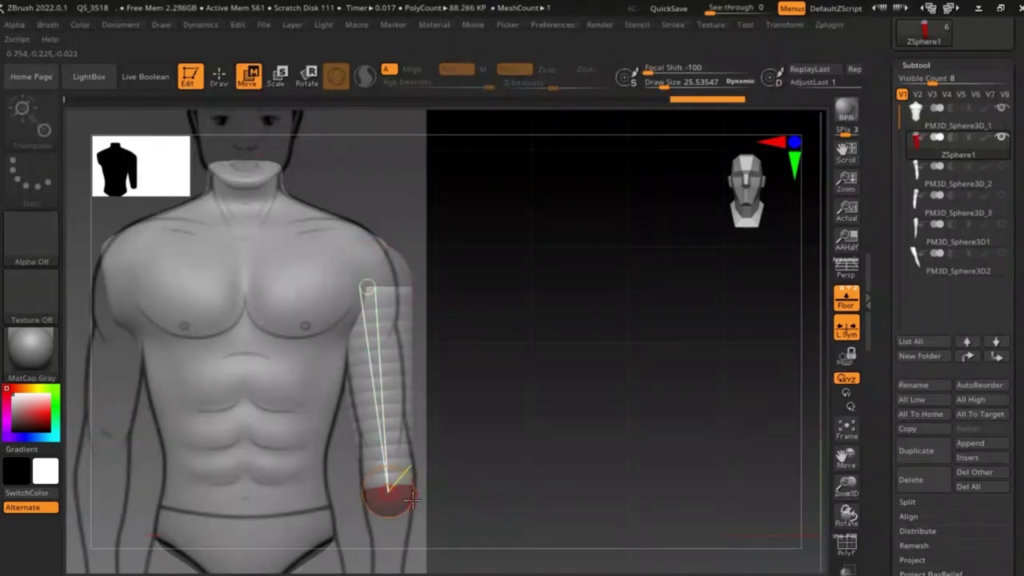
pyautogui.press('a')
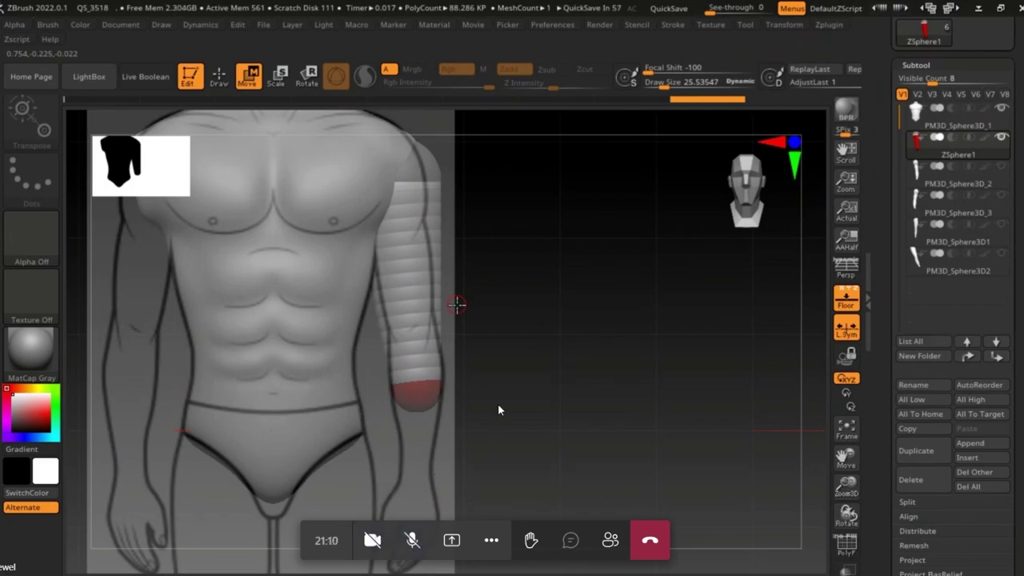
pyautogui.press('a')
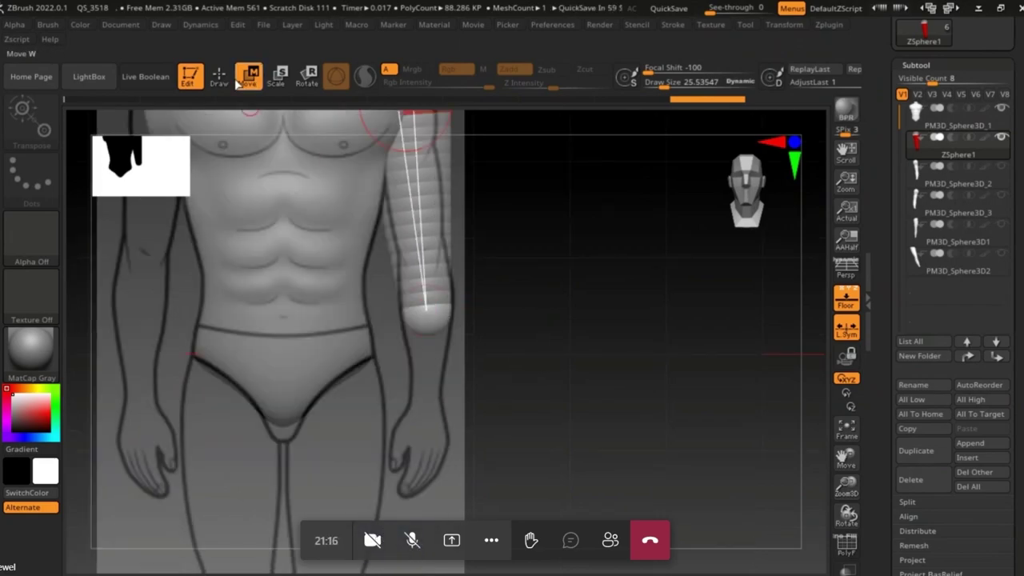
pyautogui.moveTo(426, 314); pyautogui.dragTo(428, 404)
# Resize the arm ZSpheres and check the chain with the skinned preview
pyautogui.press('e')
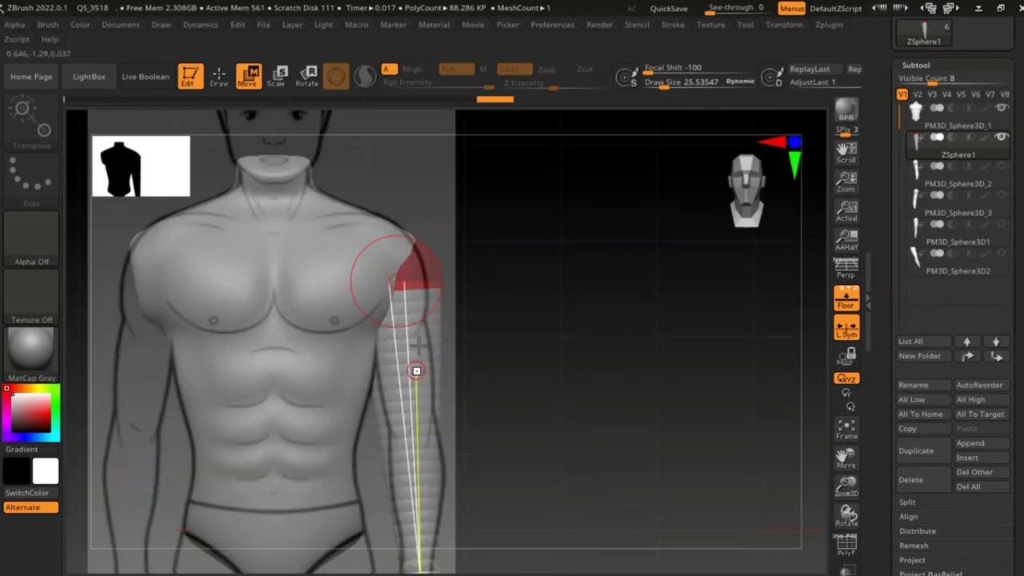
pyautogui.press('a')
pyautogui.press('a')
pyautogui.press('a')
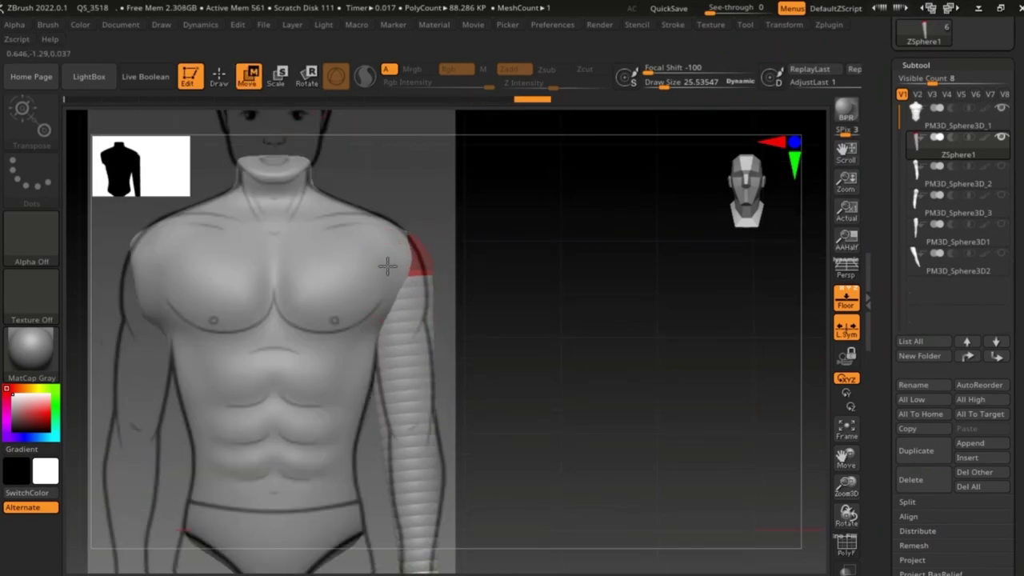
pyautogui.press('w')
pyautogui.press('a')
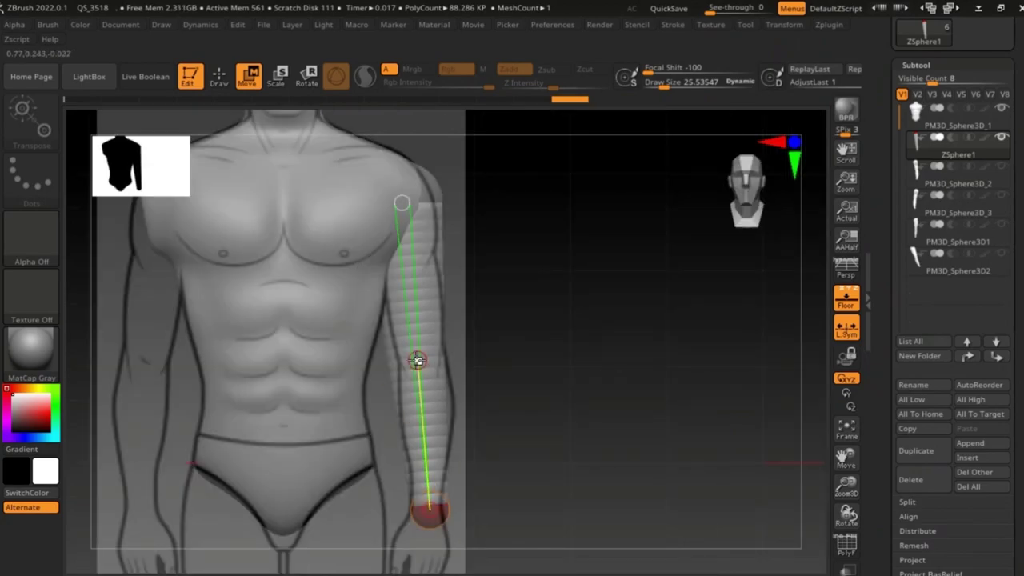
pyautogui.click(218, 77)
pyautogui.press('a')
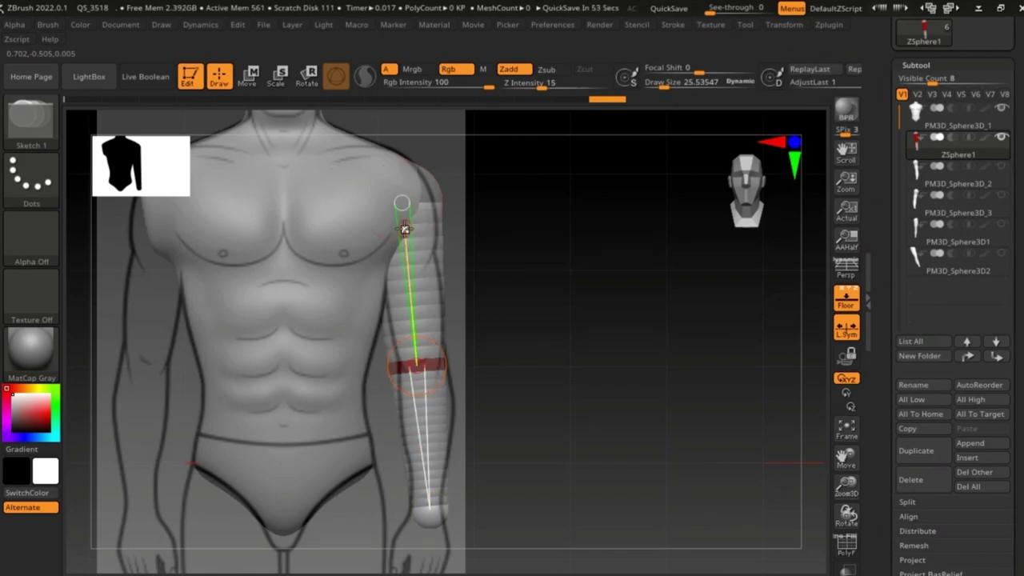
# Shift the elbow ZSphere back in side view to give the arm a slight bend
pyautogui.press('a')
pyautogui.keyDown('shift'); pyautogui.moveTo(608, 320); pyautogui.dragTo(496, 320); pyautogui.keyUp('shift')
pyautogui.press('w')
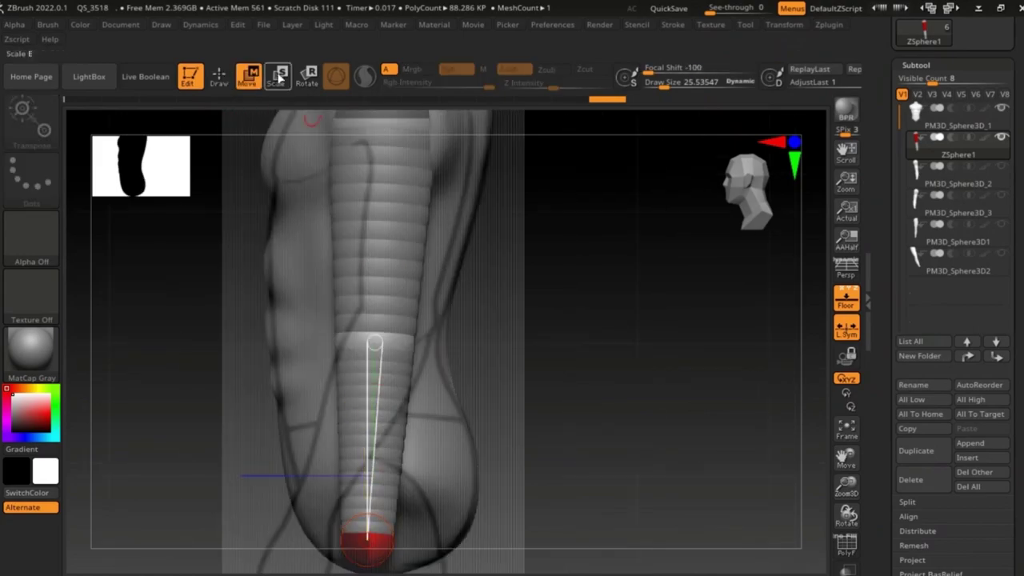
pyautogui.moveTo(361, 481); pyautogui.dragTo(345, 520)
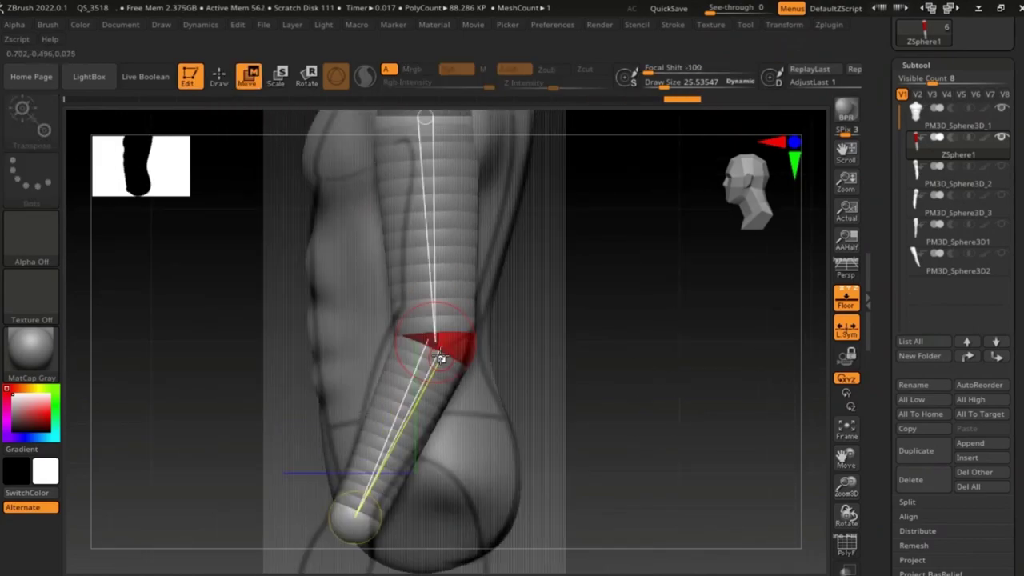
pyautogui.moveTo(436, 328)
pyautogui.mouseDown()
pyautogui.moveTo(452, 319)
pyautogui.moveTo(453, 350)
pyautogui.mouseUp()
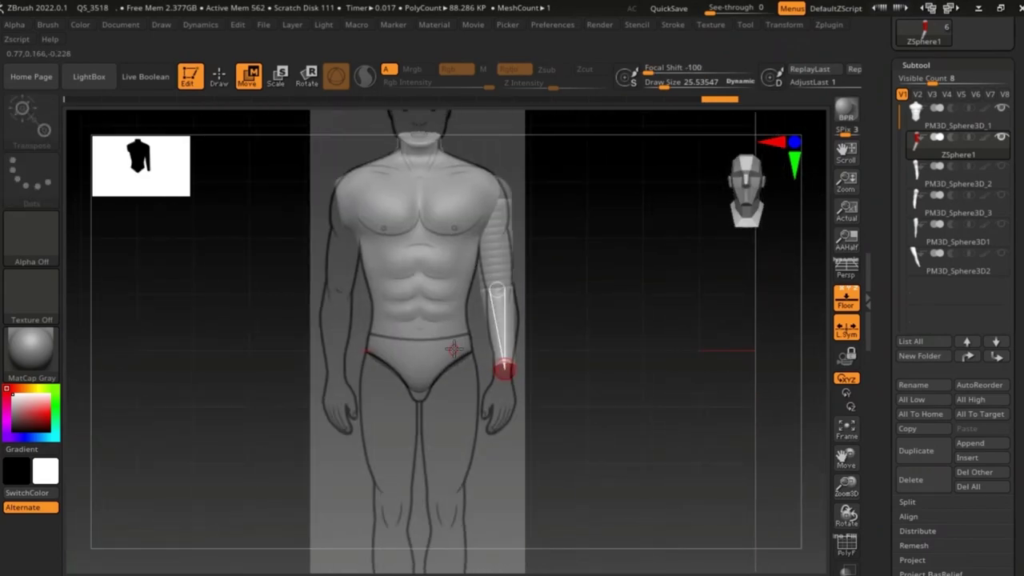
pyautogui.scroll(-3, 953, 336)
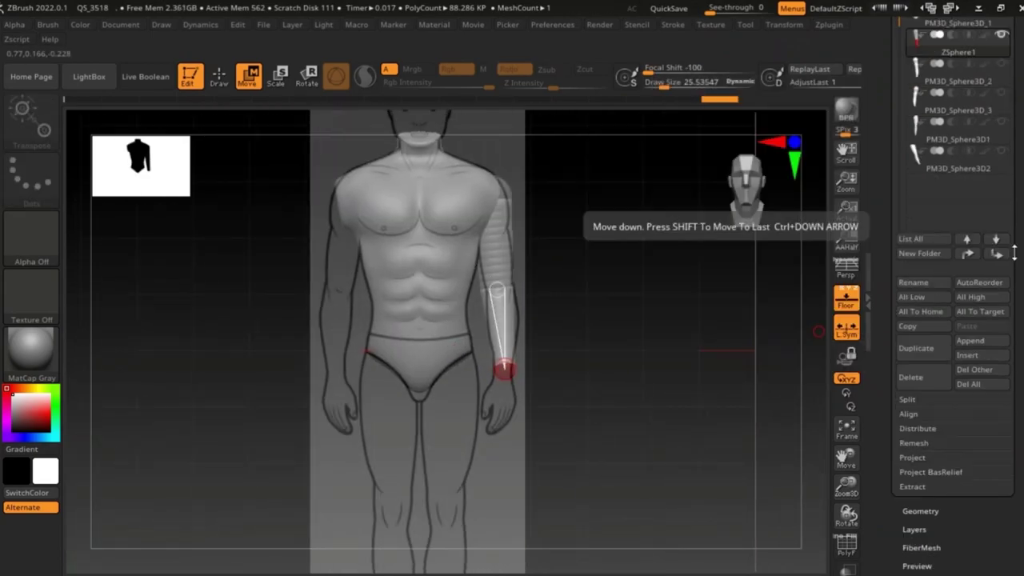
# Insert a new ZSphere subtool at the hip and draw a leg chain to the knee and ankle
pyautogui.click(969, 355)
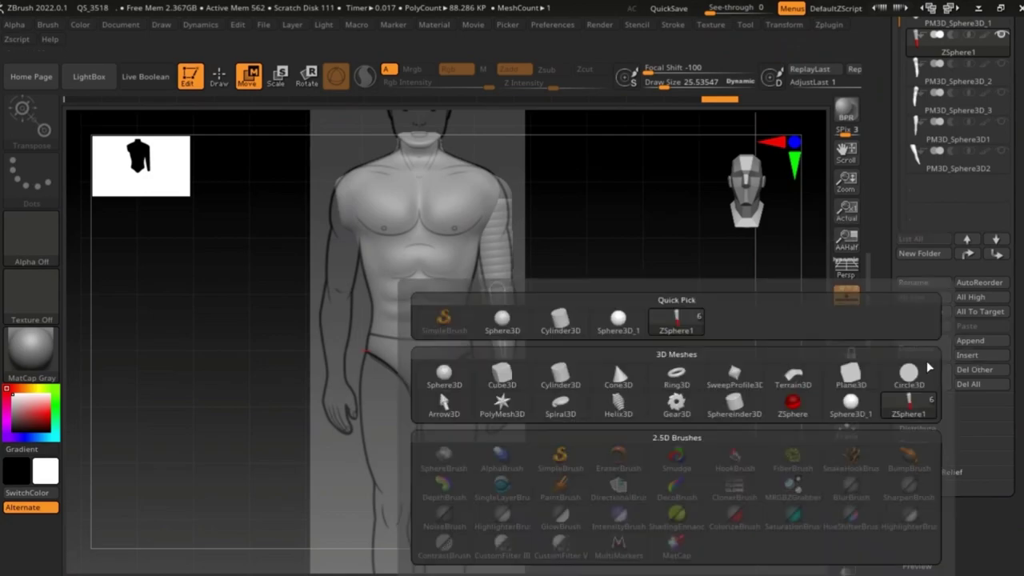
pyautogui.click(790, 400)
pyautogui.moveTo(420, 353)
pyautogui.mouseDown()
pyautogui.moveTo(477, 376)
pyautogui.moveTo(466, 376)
pyautogui.moveTo(480, 400)
pyautogui.mouseUp()
pyautogui.press('w')
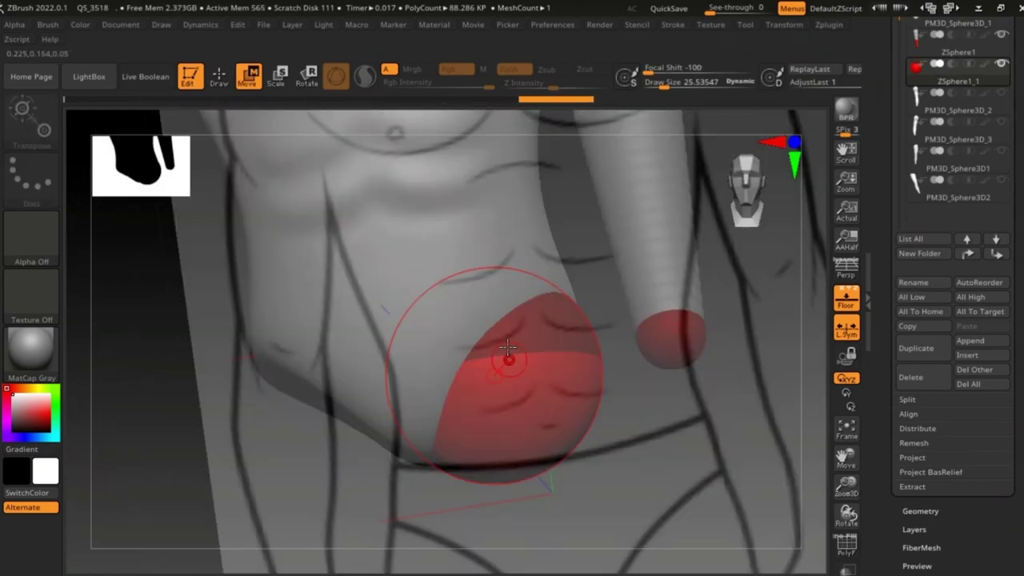
pyautogui.press('q')
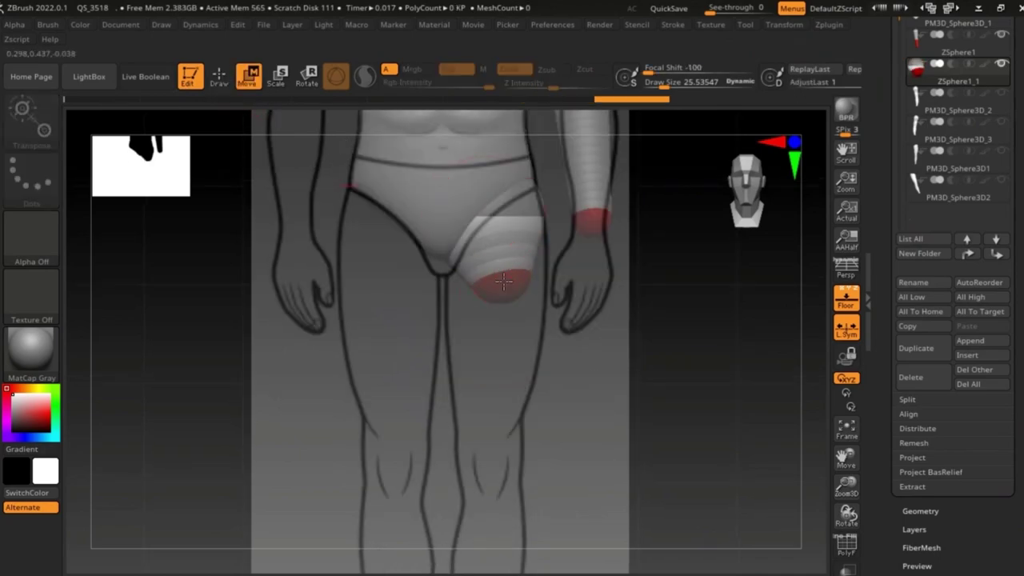
pyautogui.moveTo(480, 216); pyautogui.dragTo(469, 364)
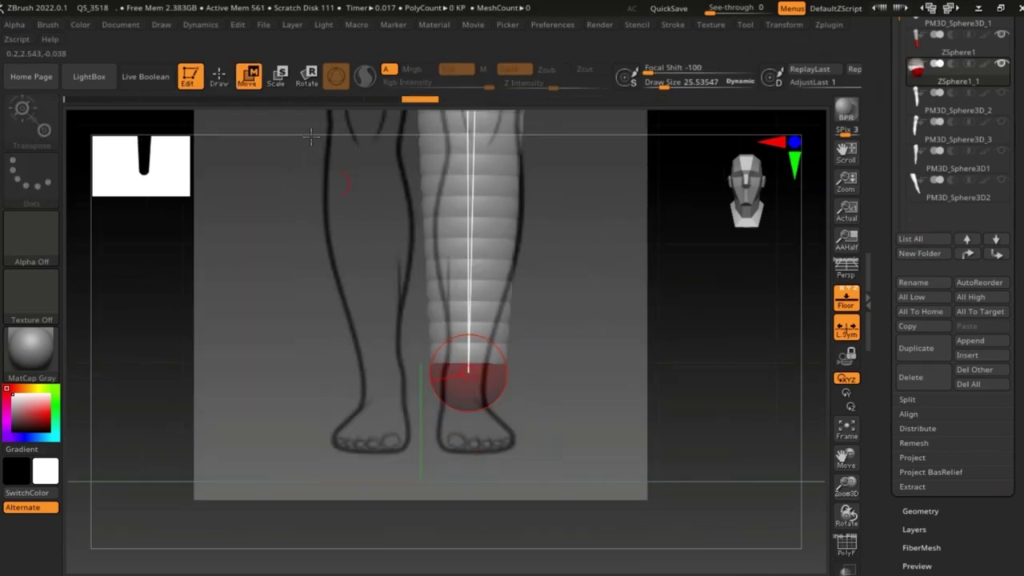
# Align the leg spheres with the front and side reference and hide the floor grid
pyautogui.press('e')
pyautogui.press('w')
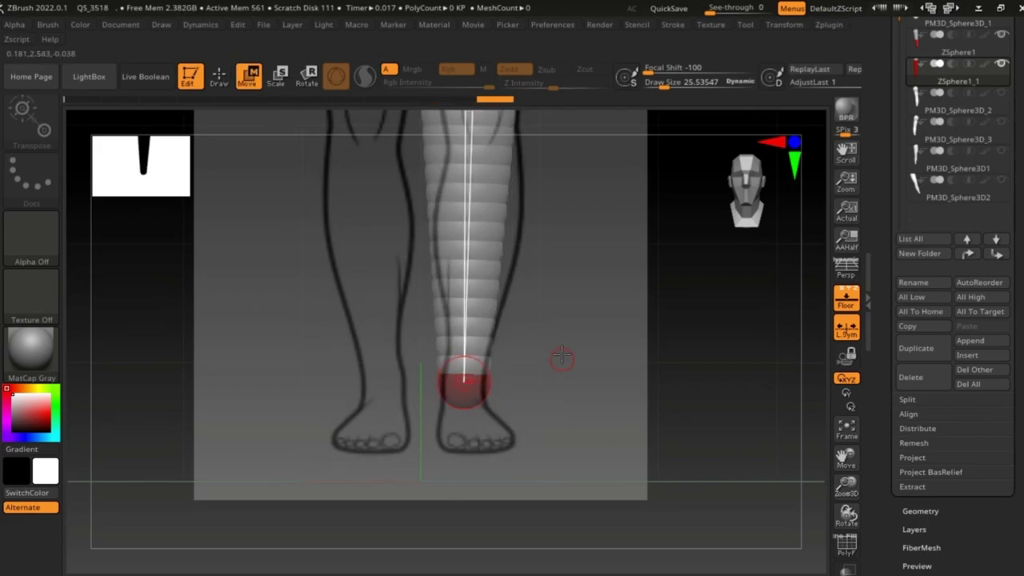
pyautogui.keyDown('shift'); pyautogui.moveTo(560, 442); pyautogui.dragTo(485, 296); pyautogui.keyUp('shift')
pyautogui.keyDown('alt'); pyautogui.moveTo(454, 266); pyautogui.dragTo(448, 400); pyautogui.keyUp('alt')
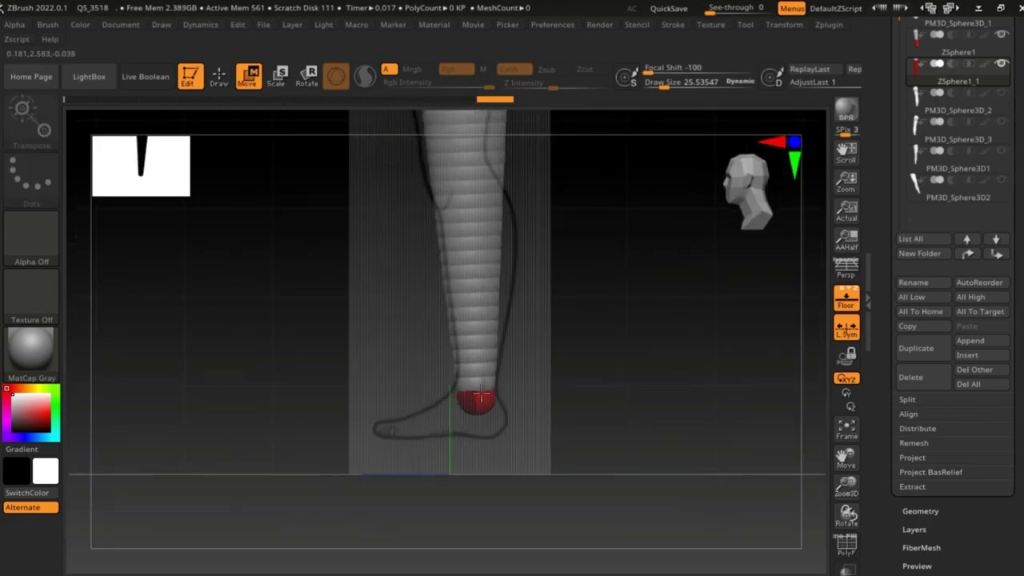
pyautogui.moveTo(487, 254)
pyautogui.keyDown('alt'); pyautogui.mouseDown()
pyautogui.moveTo(469, 344)
pyautogui.moveTo(445, 344)
pyautogui.moveTo(445, 277)
pyautogui.mouseUp(); pyautogui.keyUp('alt')
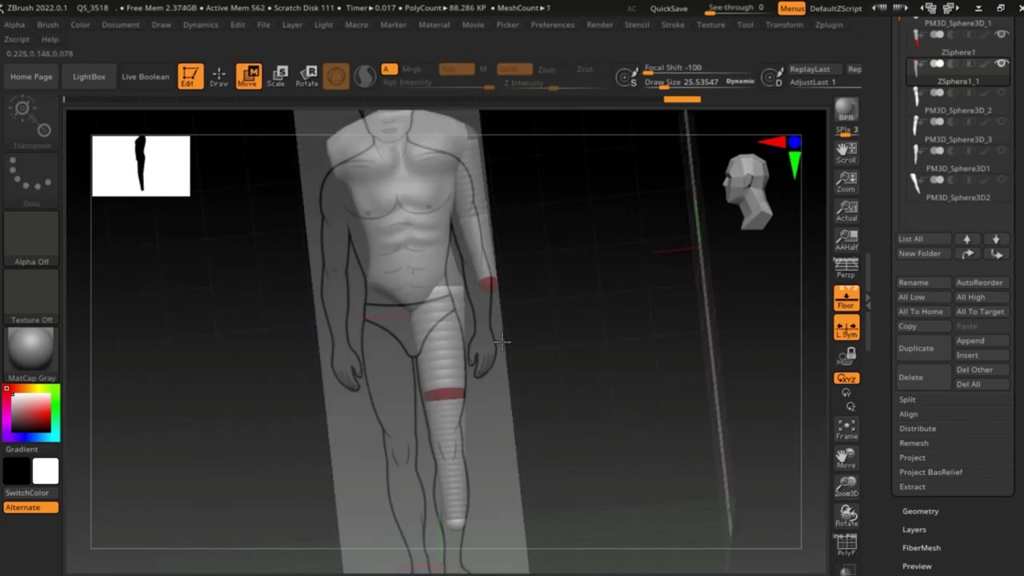
pyautogui.hotkey('shift', 'p')
pyautogui.moveTo(473, 308)
pyautogui.mouseDown()
pyautogui.moveTo(625, 486)
pyautogui.moveTo(608, 480)
pyautogui.moveTo(609, 416)
pyautogui.mouseUp()
pyautogui.keyDown('alt'); pyautogui.moveTo(503, 264); pyautogui.dragTo(508, 350); pyautogui.keyUp('alt')
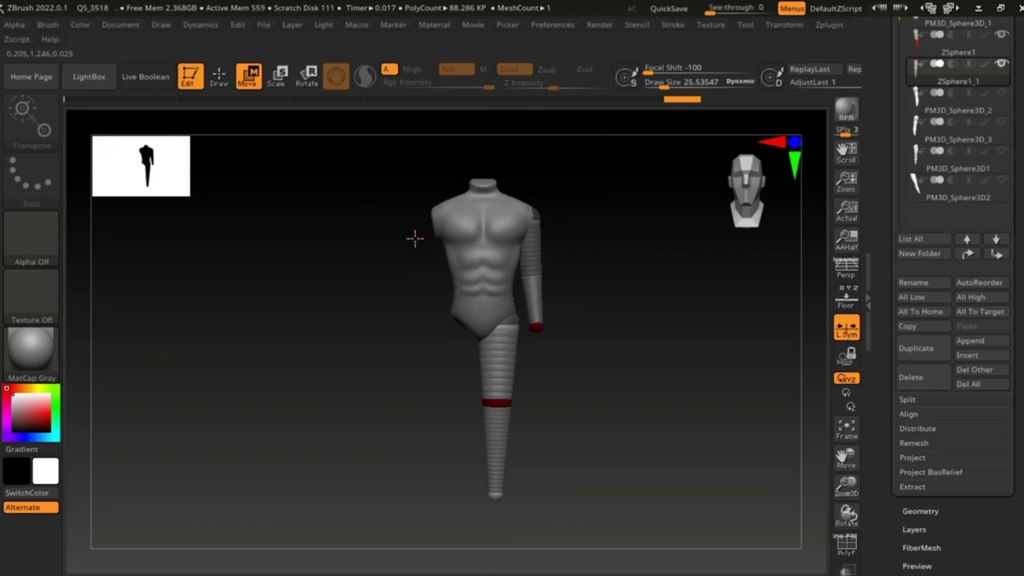
pyautogui.keyDown('alt'); pyautogui.moveTo(415, 238); pyautogui.dragTo(537, 386); pyautogui.keyUp('alt')
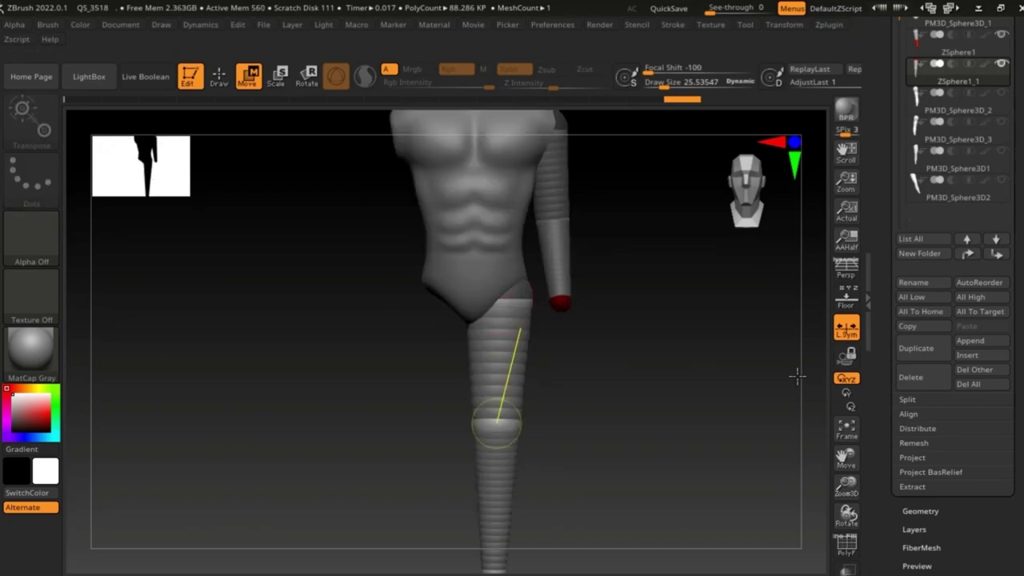
# Duplicate the leg as ZSphere1_2 and mirror it across X to the opposite hip
pyautogui.scroll(-2, 944, 240)
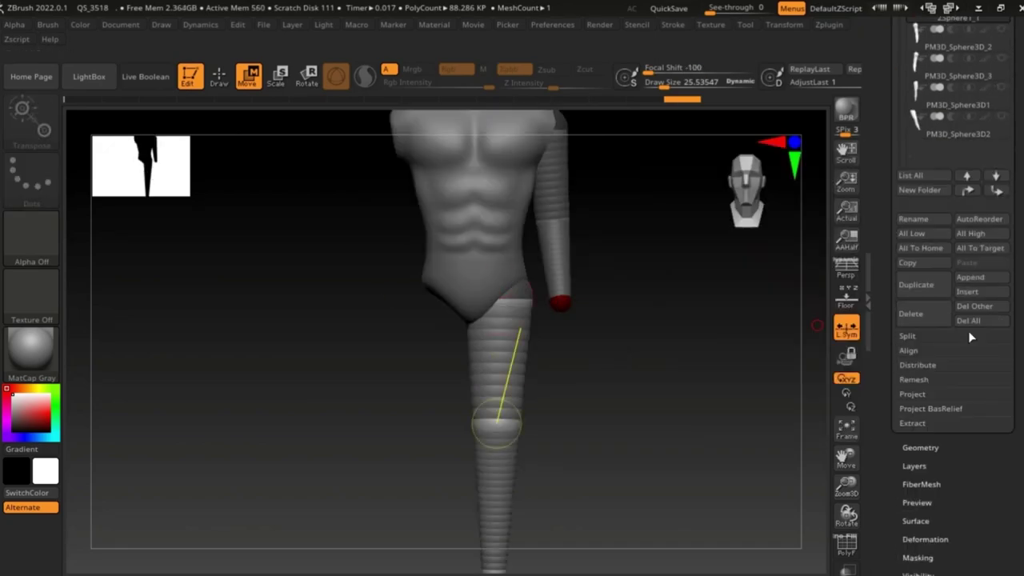
pyautogui.click(920, 286)
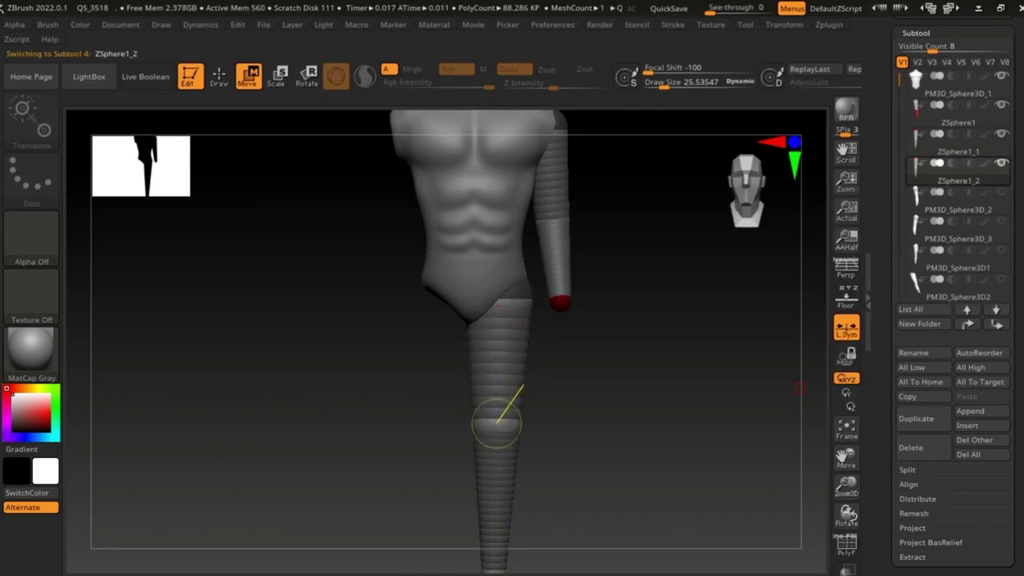
pyautogui.scroll(-5, 983, 344)
pyautogui.click(926, 367)
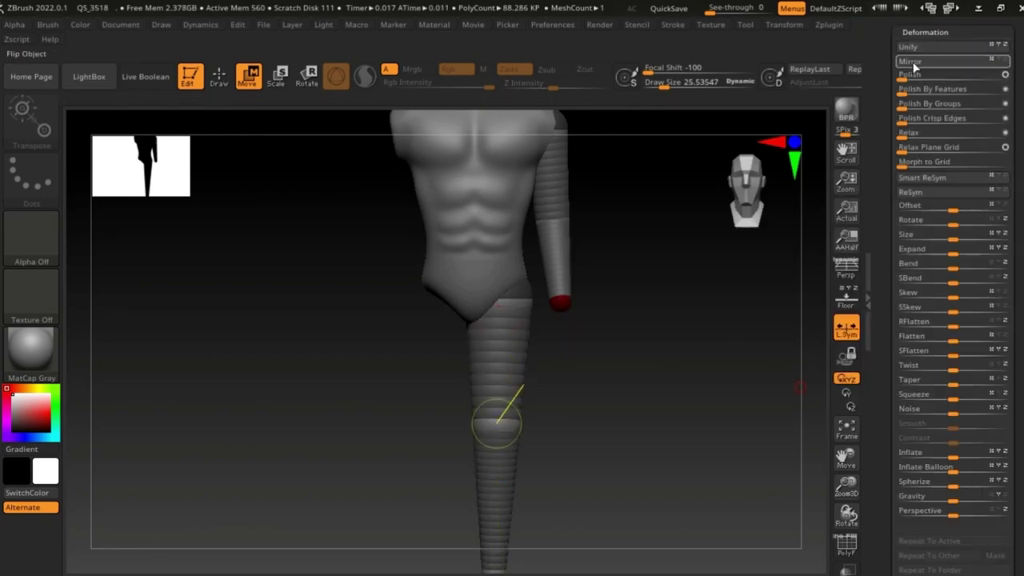
pyautogui.click(993, 62)
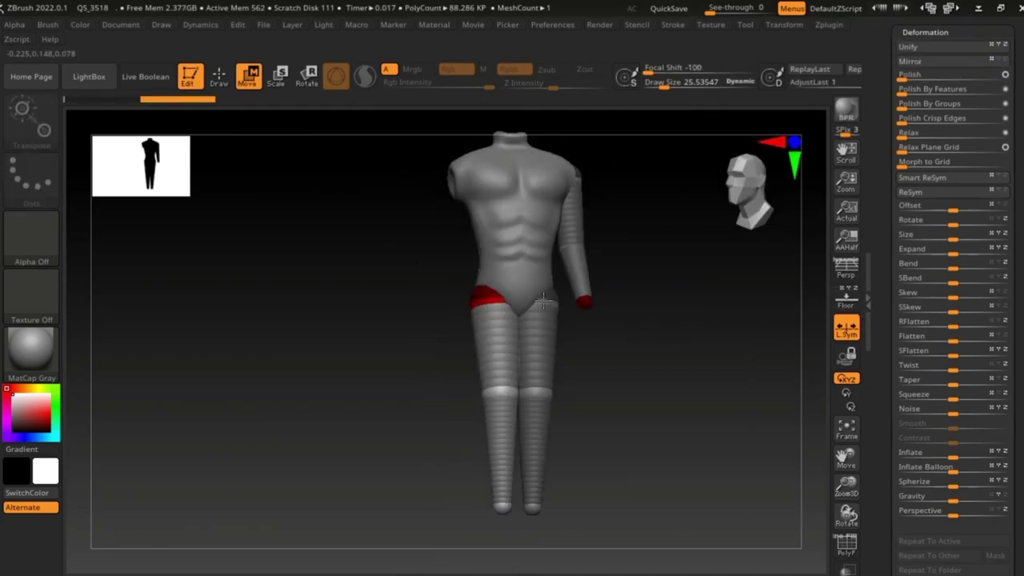
# Make the arm ZSphere1 the active subtool from the subtool list
pyautogui.keyDown('alt'); pyautogui.moveTo(578, 372); pyautogui.dragTo(486, 401); pyautogui.keyUp('alt')
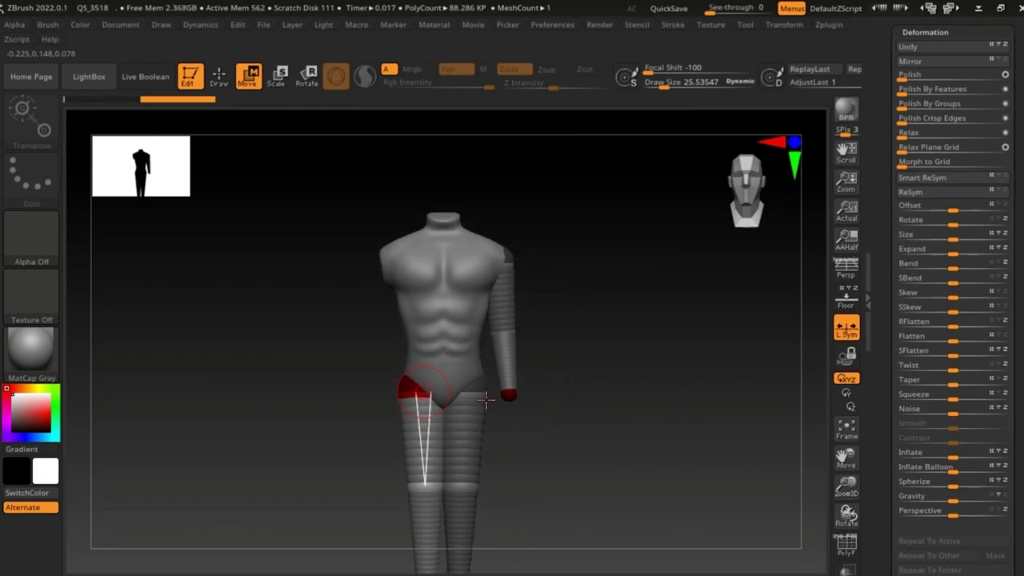
pyautogui.keyDown('alt'); pyautogui.click(511, 323); pyautogui.keyUp('alt')
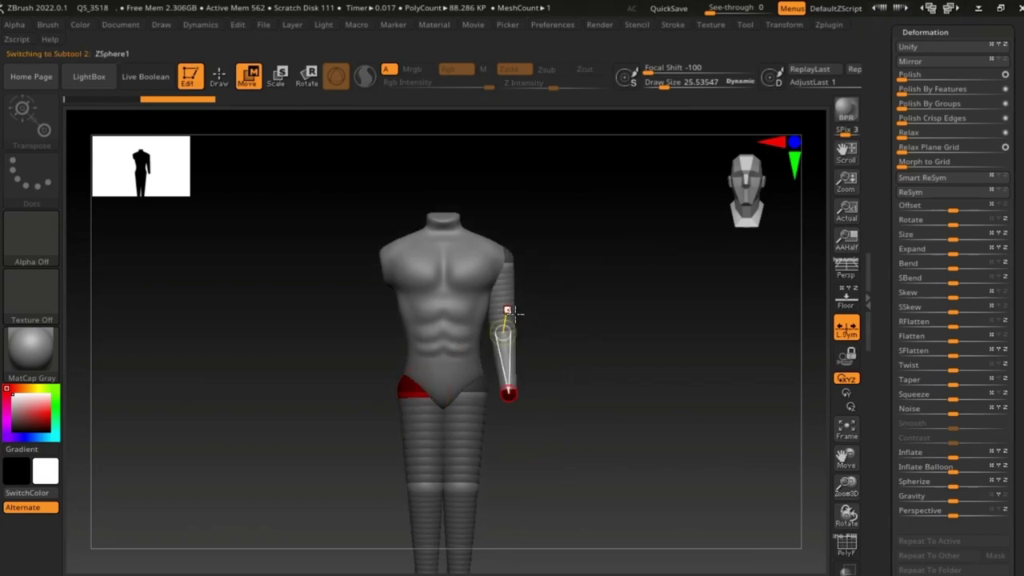
pyautogui.click(916, 292)
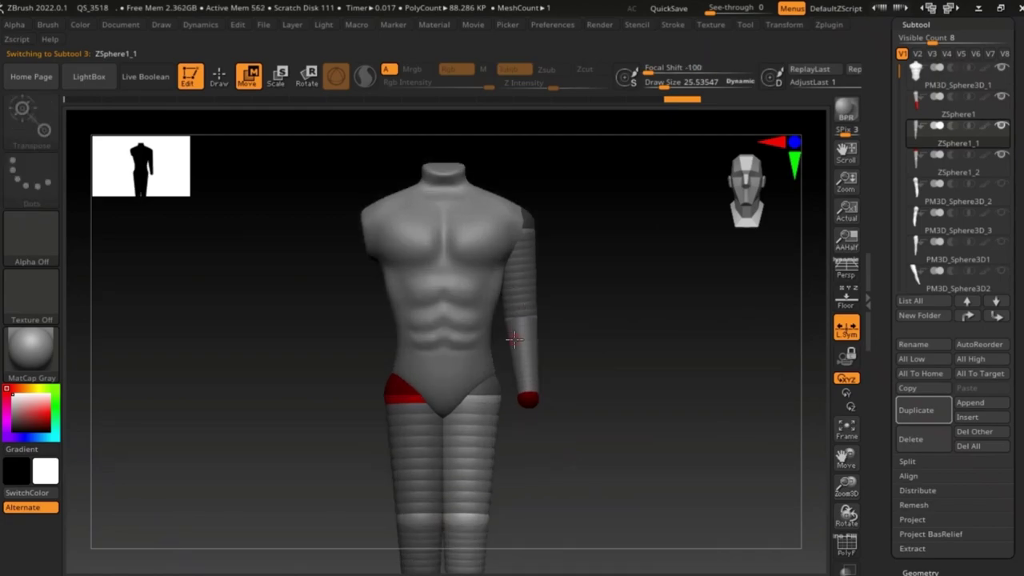
pyautogui.keyDown('alt'); pyautogui.click(522, 283); pyautogui.keyUp('alt')
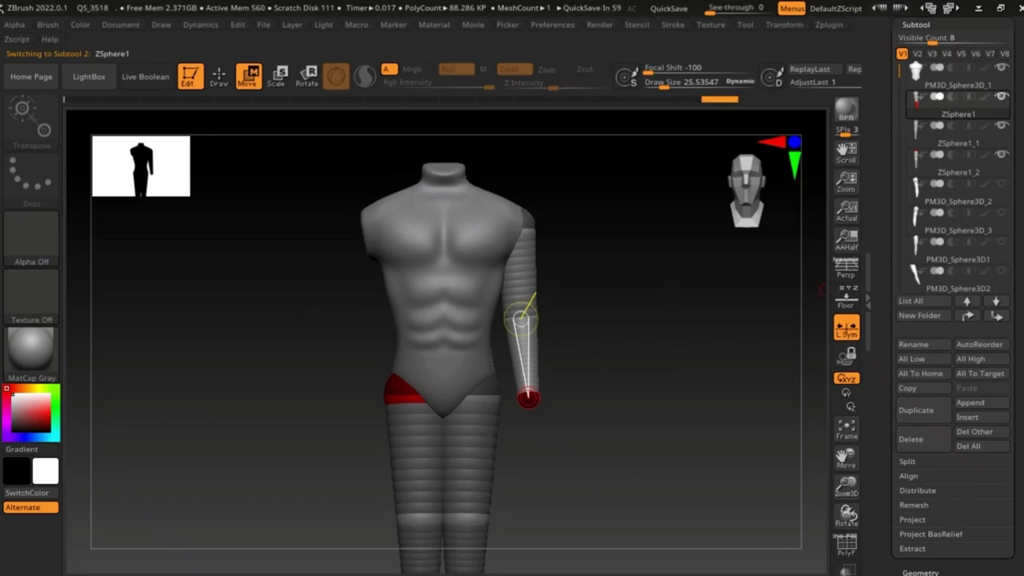
# Duplicate the arm as ZSphere2 and mirror it to the opposite shoulder
pyautogui.scroll(-3, 928, 360)
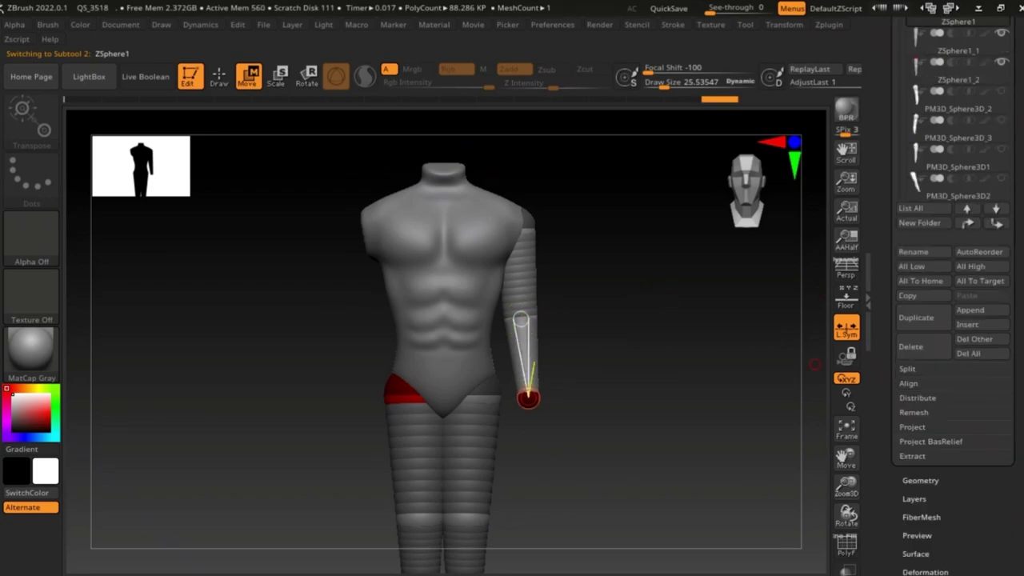
pyautogui.click(917, 320)
pyautogui.scroll(-5, 929, 345)
pyautogui.click(938, 346)
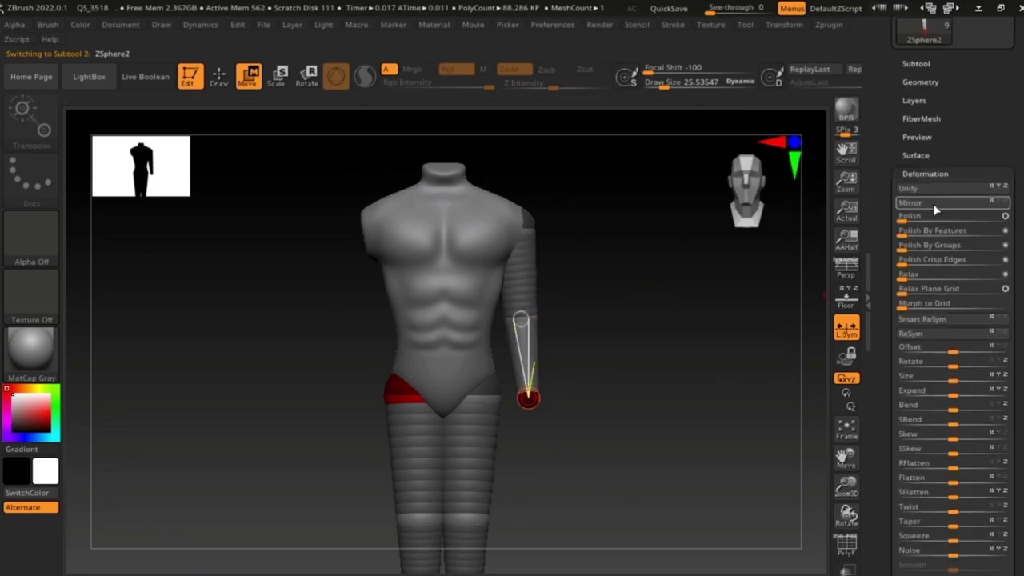
pyautogui.click(907, 207)
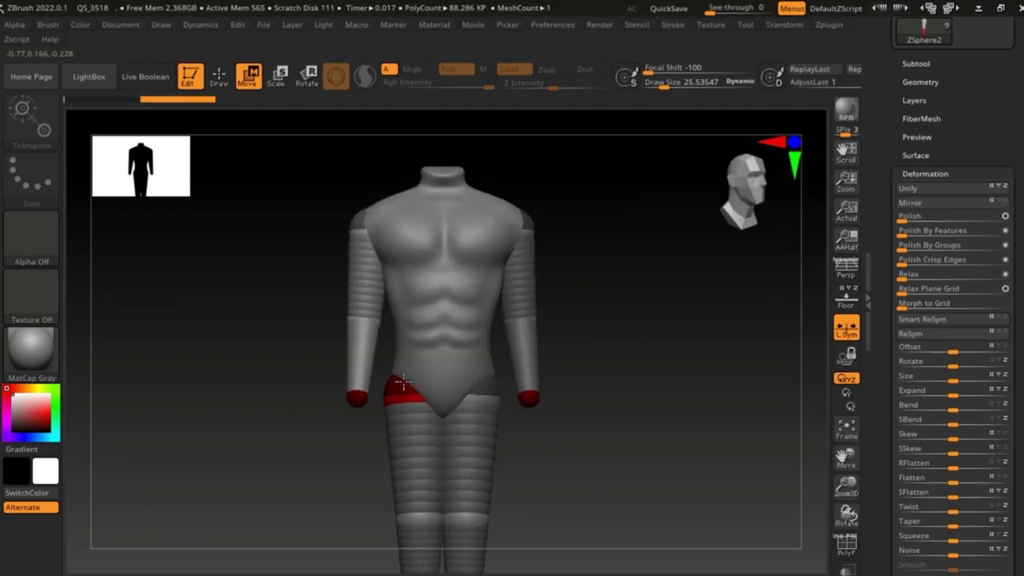
pyautogui.moveTo(748, 336)
pyautogui.mouseDown()
pyautogui.moveTo(528, 328)
pyautogui.moveTo(505, 315)
pyautogui.mouseUp()
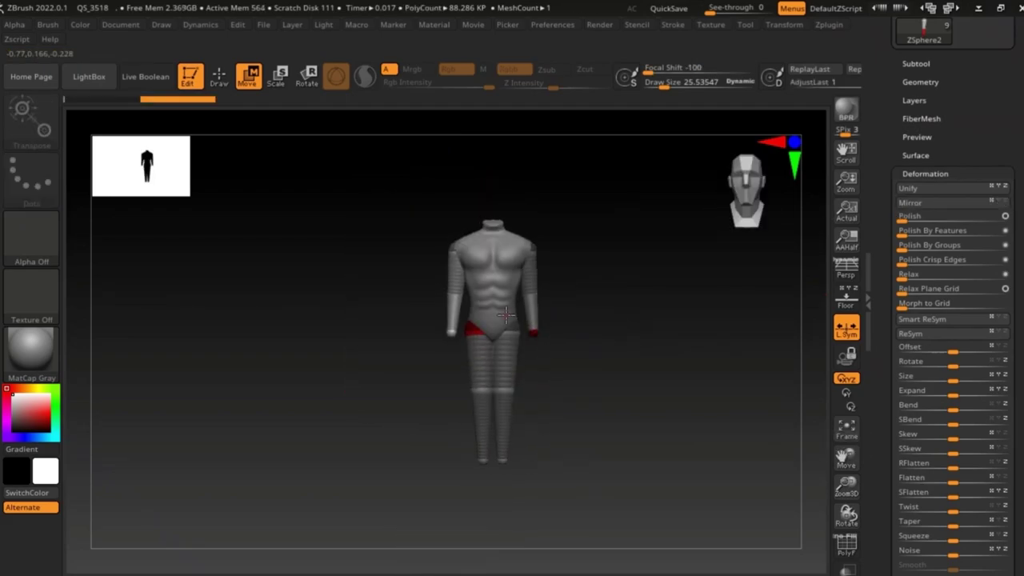
# Select the ZSphere1 arm and preview it as Adaptive Skin at DynaMesh Resolution 256
pyautogui.moveTo(506, 314)
pyautogui.keyDown('ctrl'); pyautogui.mouseDown(button='right')
pyautogui.moveTo(526, 376)
pyautogui.moveTo(484, 317)
pyautogui.moveTo(548, 326)
pyautogui.mouseUp(button='right'); pyautogui.keyUp('ctrl')
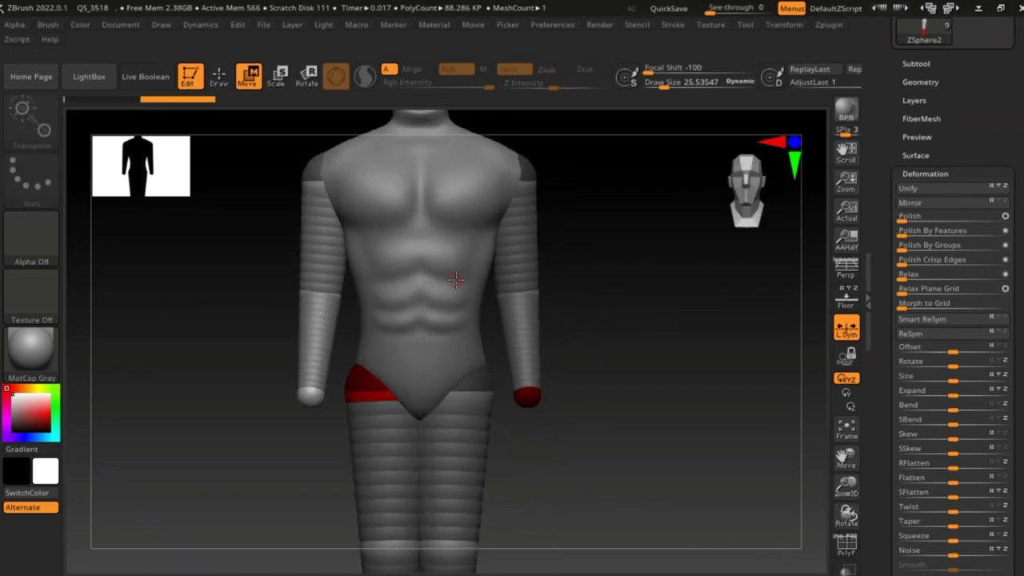
pyautogui.keyDown('alt'); pyautogui.click(526, 276); pyautogui.keyUp('alt')
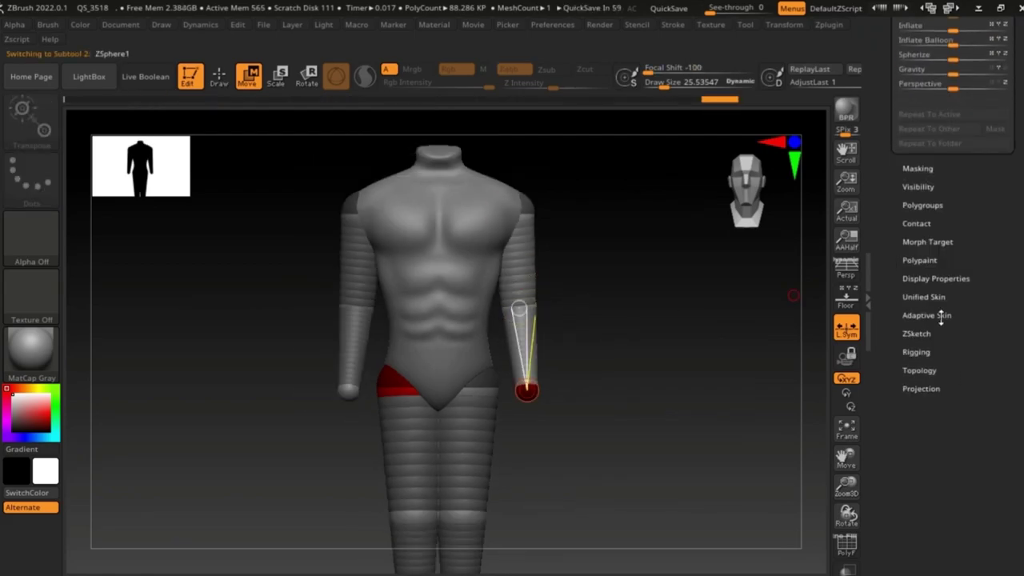
pyautogui.click(941, 315)
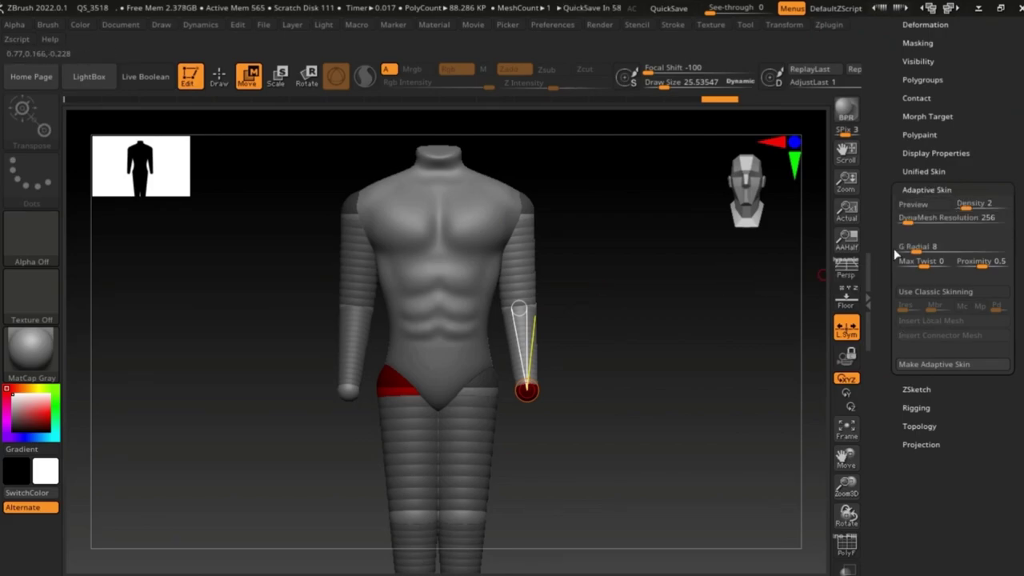
pyautogui.click(913, 204)
# Select the ZSphere leg and turn on its Adaptive Skin preview
pyautogui.moveTo(656, 294); pyautogui.dragTo(256, 298)
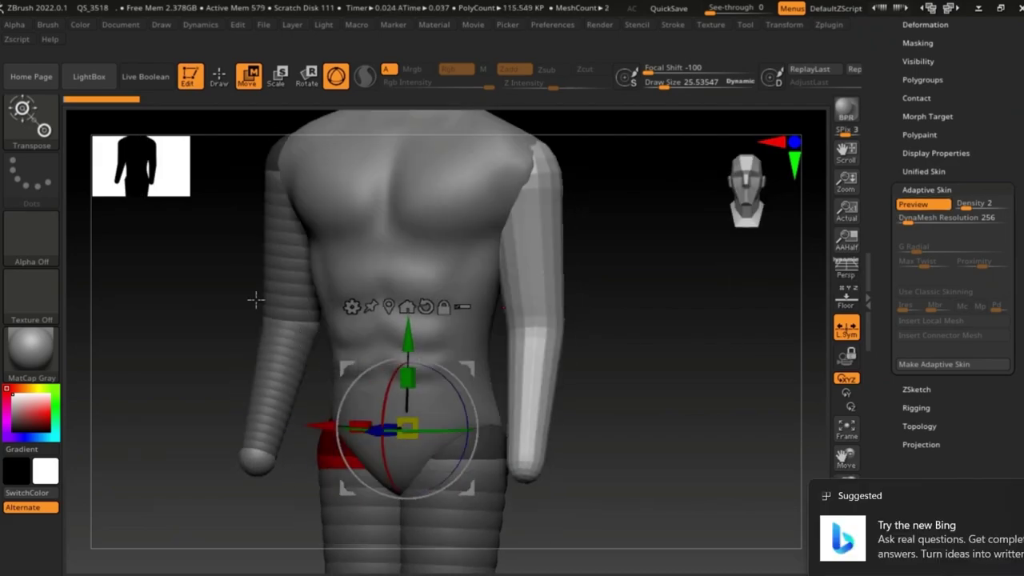
pyautogui.moveTo(529, 258); pyautogui.dragTo(538, 256)
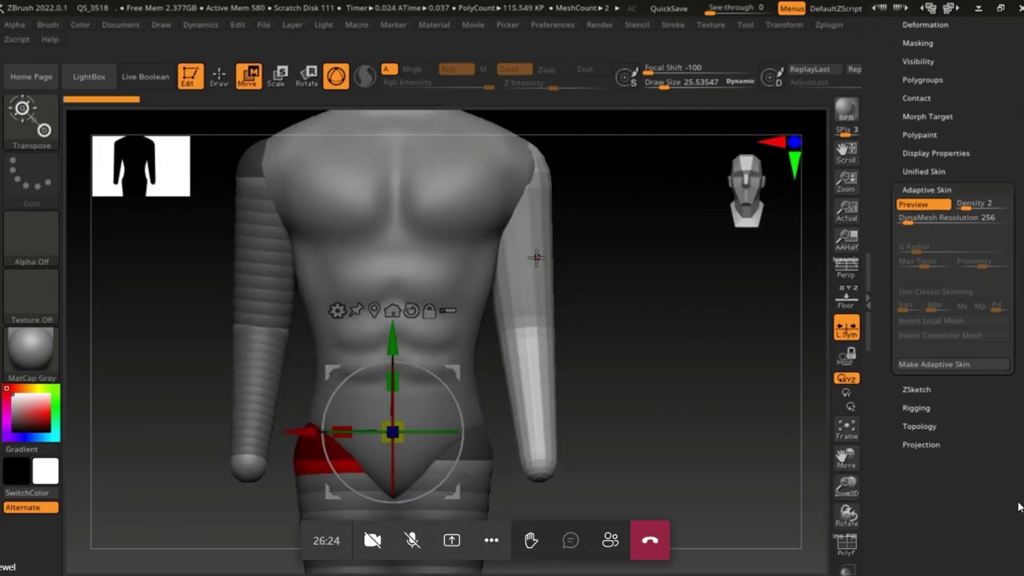
pyautogui.keyDown('alt'); pyautogui.moveTo(608, 360); pyautogui.dragTo(632, 256); pyautogui.keyUp('alt')
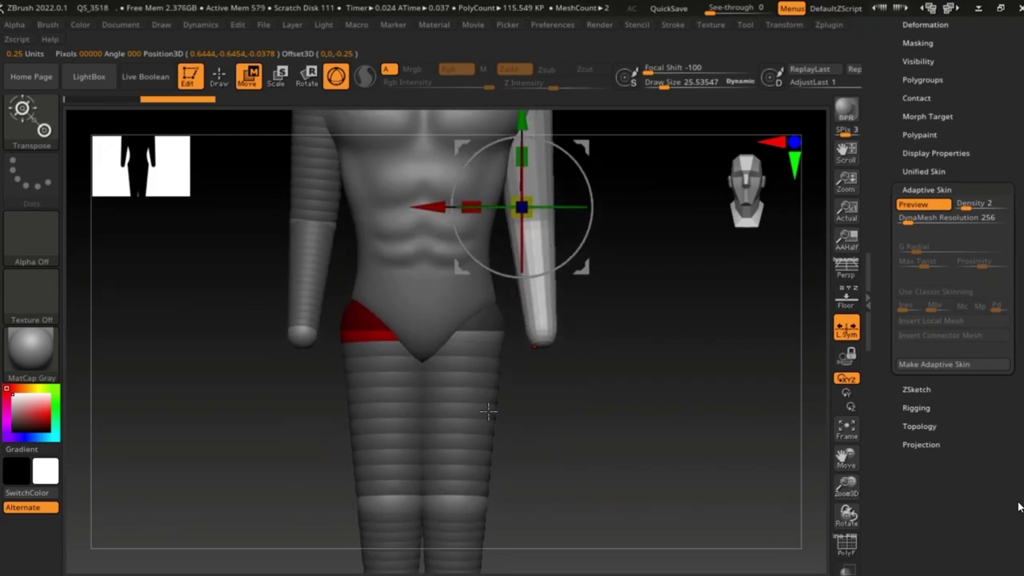
pyautogui.moveTo(455, 500); pyautogui.dragTo(468, 413)
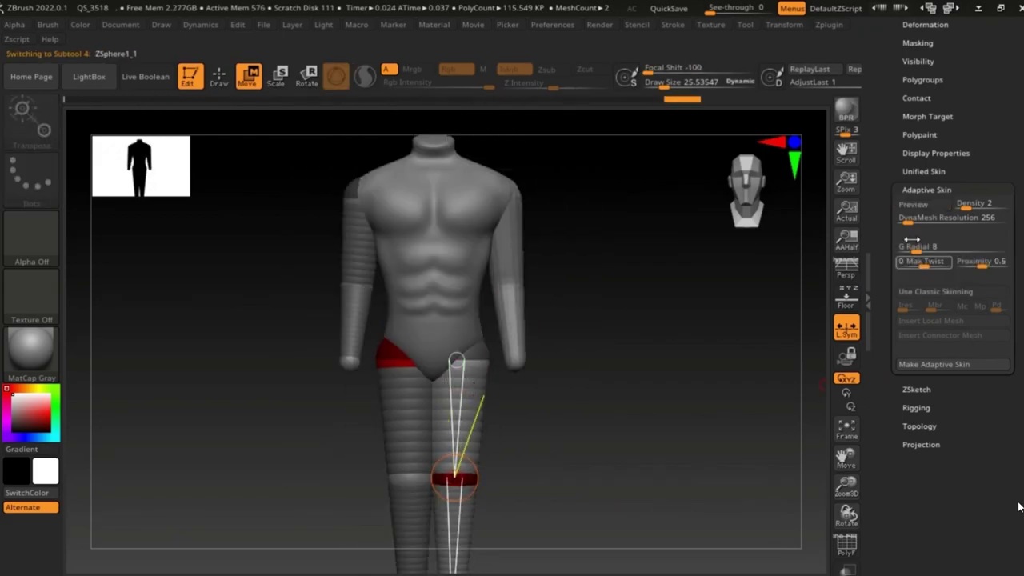
pyautogui.click(913, 204)
pyautogui.click(457, 144)
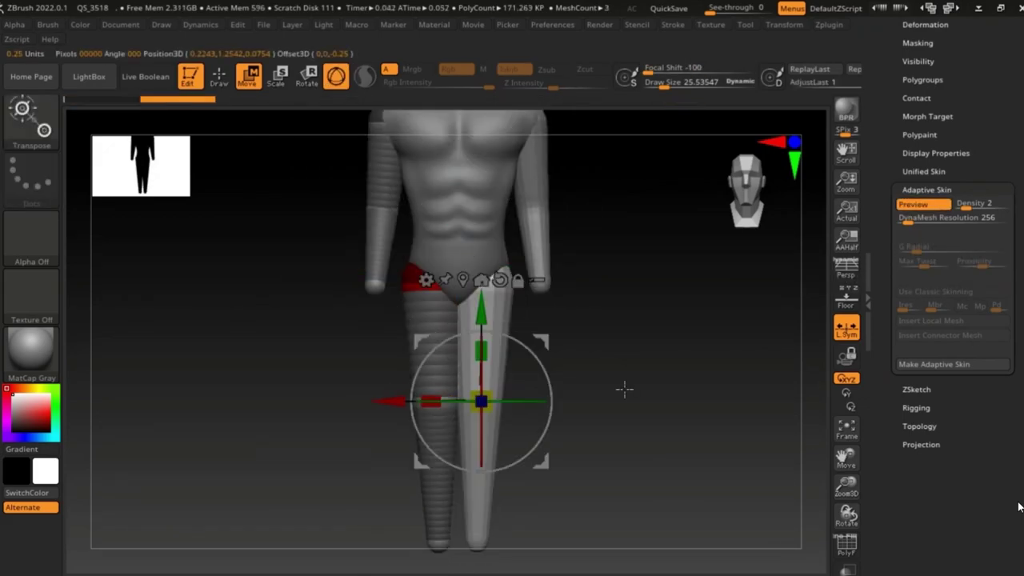
pyautogui.moveTo(625, 389); pyautogui.dragTo(569, 291)
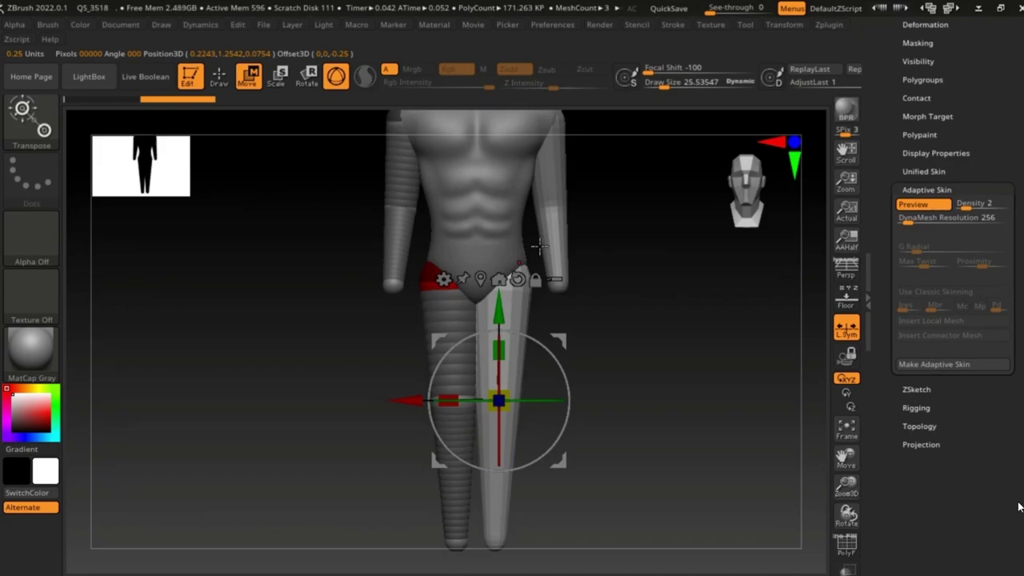
# Select the ZSphere1 arm and isolate it with Transform > Solo
pyautogui.keyDown('alt'); pyautogui.moveTo(548, 215); pyautogui.dragTo(584, 312); pyautogui.keyUp('alt')
pyautogui.keyDown('alt'); pyautogui.click(548, 340); pyautogui.keyUp('alt')
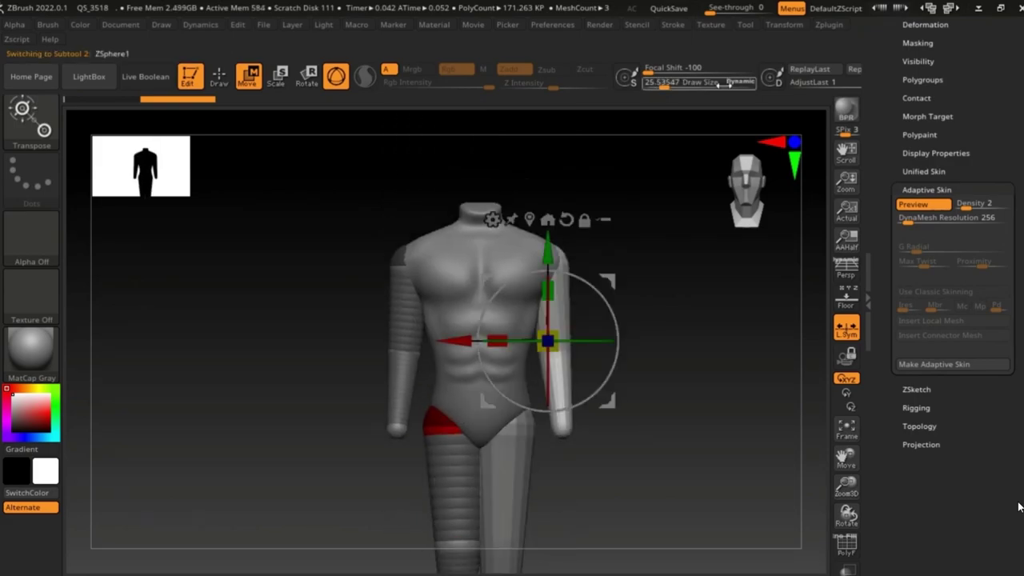
pyautogui.click(783, 26)
pyautogui.click(833, 319)
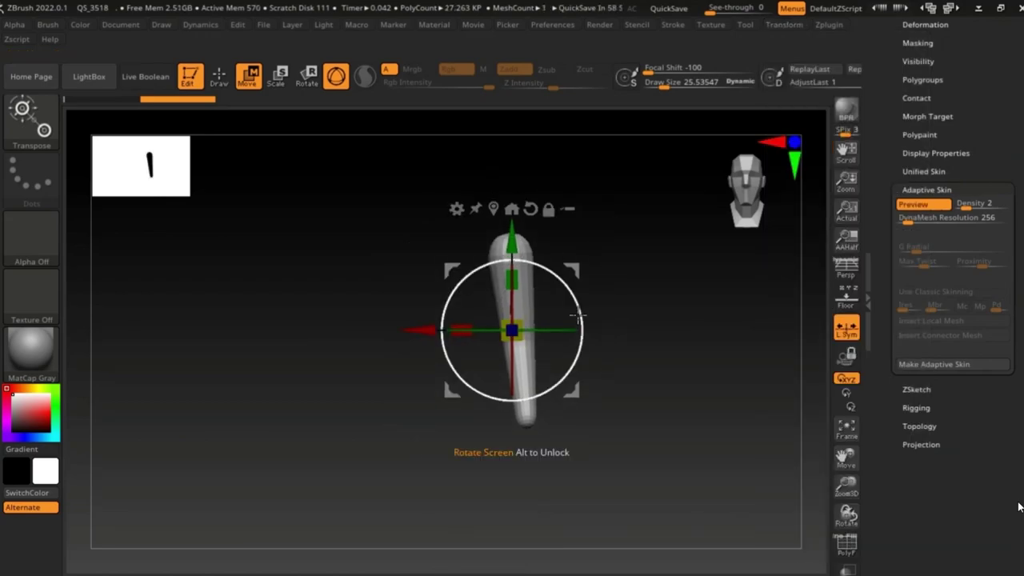
# Switch to Draw mode, enlarge the brush to about 145, and orbit around the arm
pyautogui.click(219, 76)
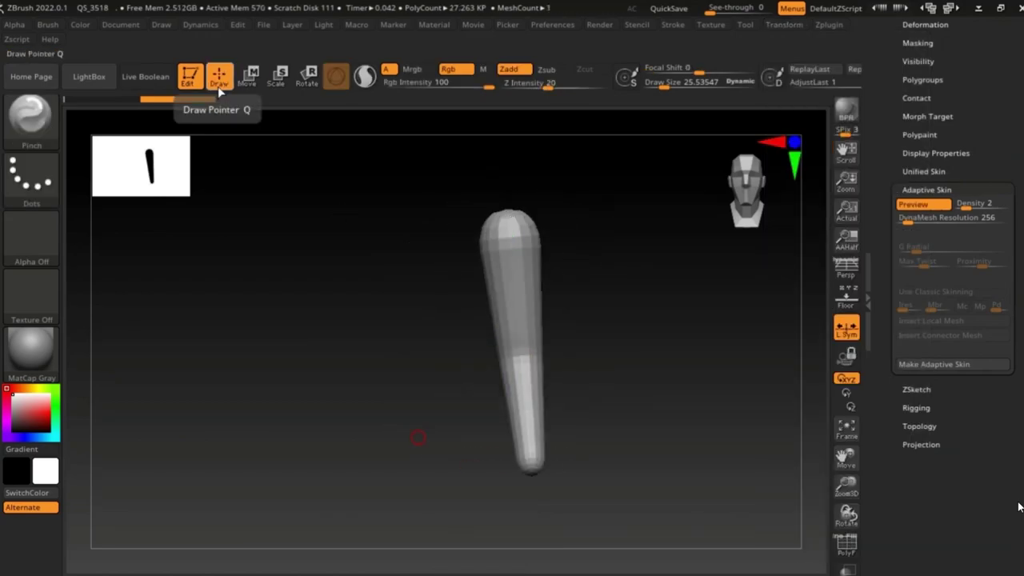
pyautogui.press('space')
pyautogui.moveTo(481, 264); pyautogui.dragTo(508, 312)
pyautogui.press('shift')
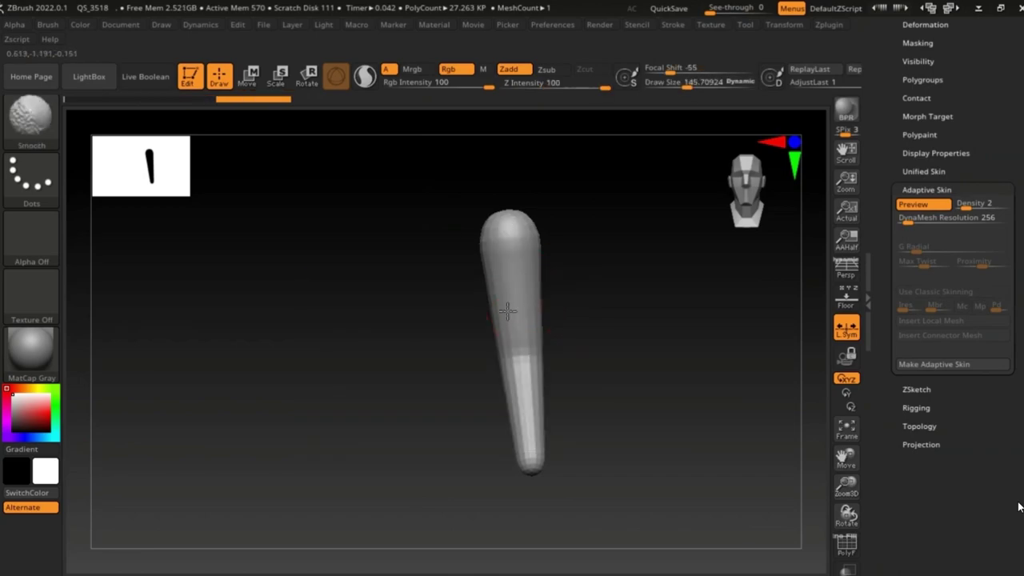
pyautogui.moveTo(524, 436); pyautogui.dragTo(507, 355)
pyautogui.moveTo(549, 389)
pyautogui.mouseDown()
pyautogui.moveTo(484, 449)
pyautogui.moveTo(533, 260)
pyautogui.mouseUp()
pyautogui.moveTo(543, 316)
pyautogui.mouseDown()
pyautogui.moveTo(588, 427)
pyautogui.moveTo(469, 293)
pyautogui.moveTo(464, 272)
pyautogui.moveTo(615, 373)
pyautogui.moveTo(828, 366)
pyautogui.moveTo(503, 252)
pyautogui.moveTo(514, 241)
pyautogui.moveTo(539, 288)
pyautogui.moveTo(545, 408)
pyautogui.moveTo(503, 365)
pyautogui.moveTo(428, 389)
pyautogui.mouseUp()
# Show the front-view reference drawing behind the arm and select the Move brush (B-M-V)
pyautogui.hotkey('shift', 'p')
pyautogui.press('b')
pyautogui.press('m')
pyautogui.press('v')
# Undo the last two arm reshaping steps and keep the Move brush from the library
pyautogui.hotkey('ctrl', 'z')
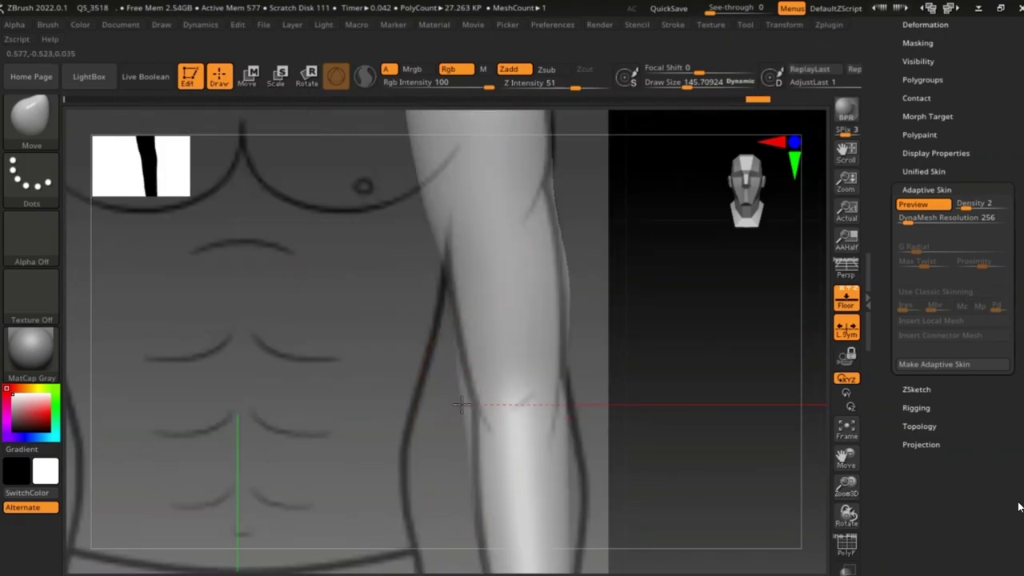
pyautogui.hotkey('ctrl', 'z')
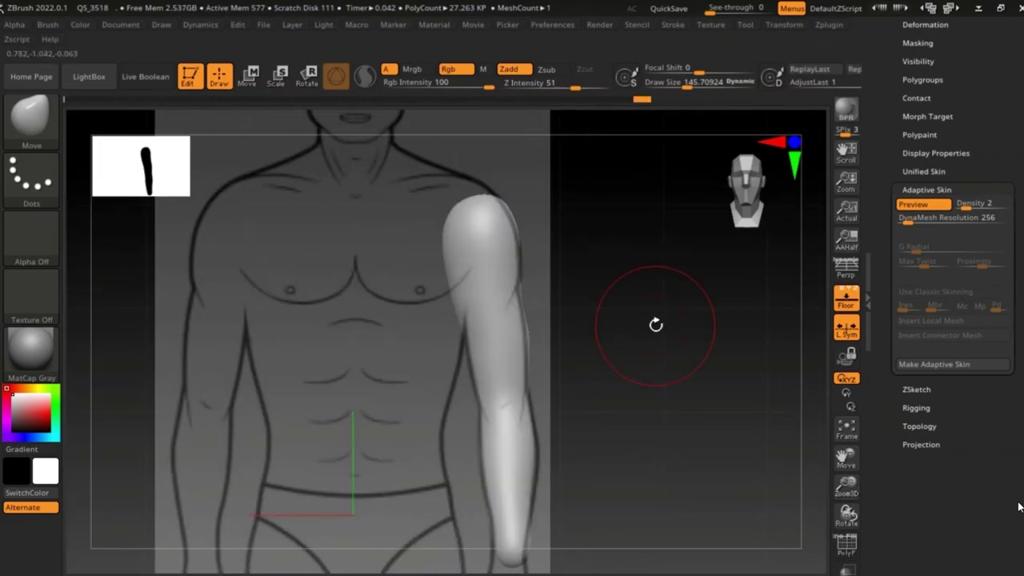
pyautogui.click(30, 116)
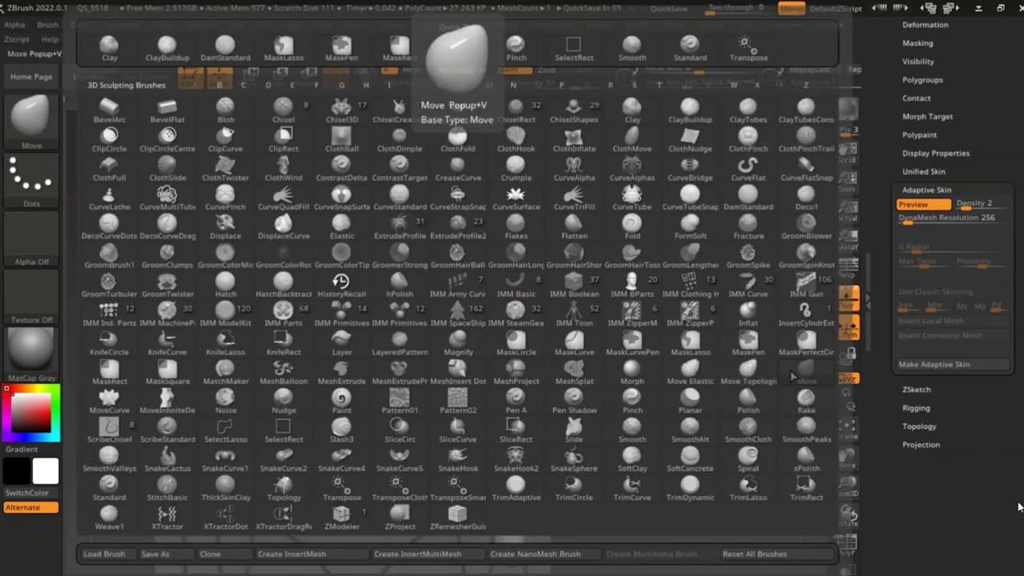
pyautogui.click(792, 376)
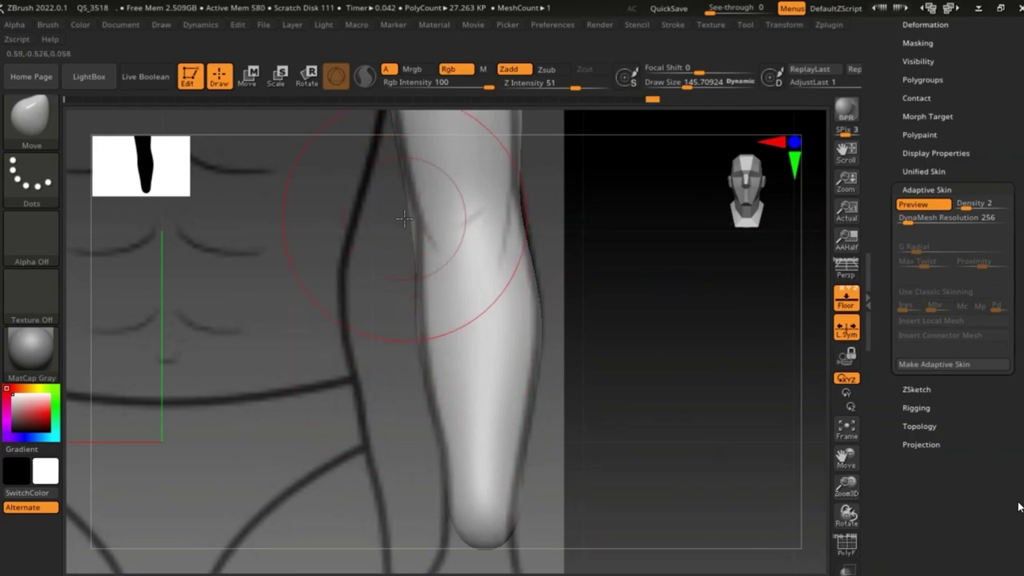
# Turn the arm to the side view and enlarge the brush to about 195 for smoothing the forearm
pyautogui.keyDown('ctrl'); pyautogui.moveTo(405, 218); pyautogui.dragTo(440, 362, button='right'); pyautogui.keyUp('ctrl')
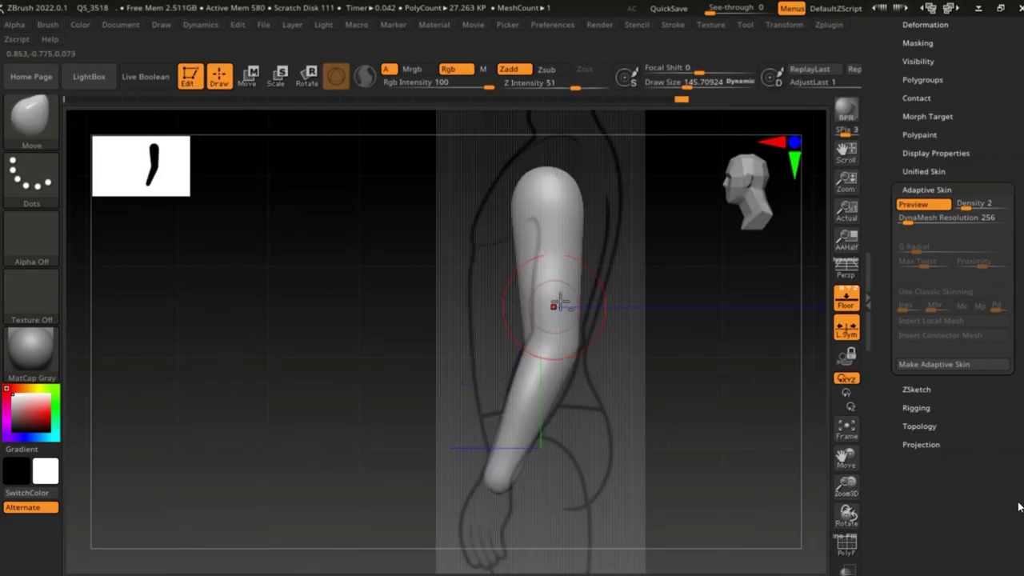
pyautogui.press('space')
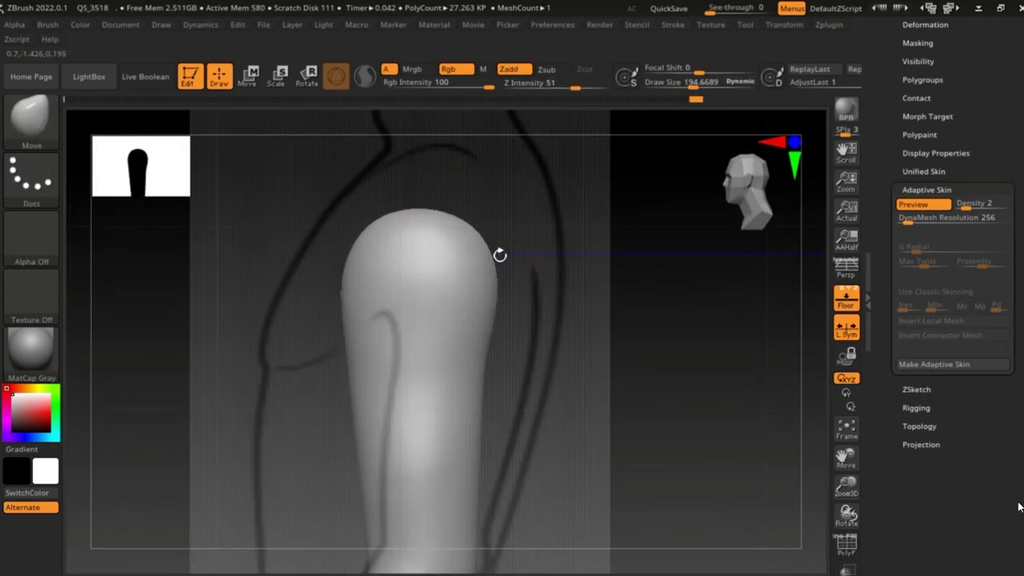
pyautogui.keyDown('alt'); pyautogui.moveTo(498, 253); pyautogui.dragTo(374, 388); pyautogui.keyUp('alt')
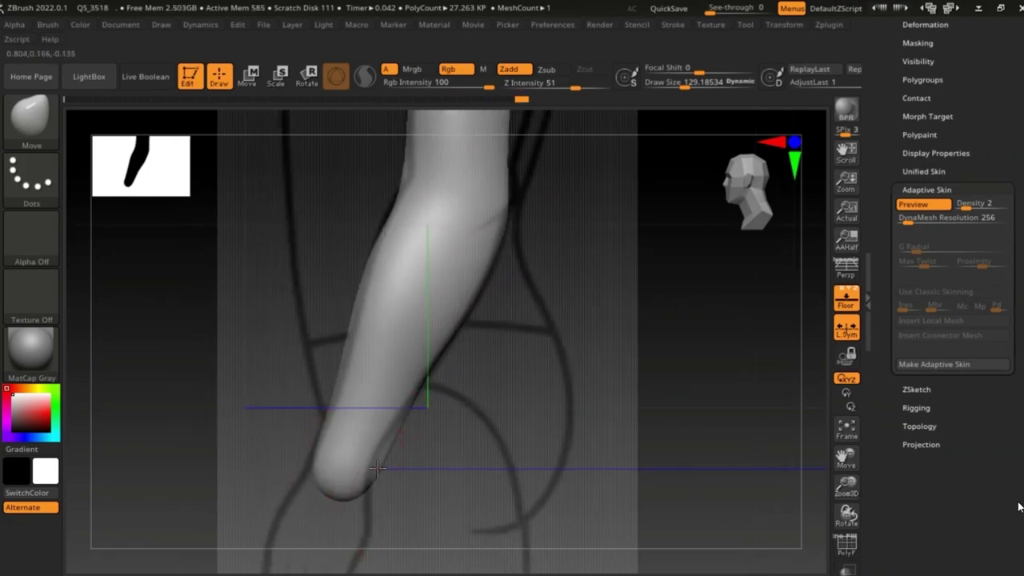
pyautogui.press('shift')
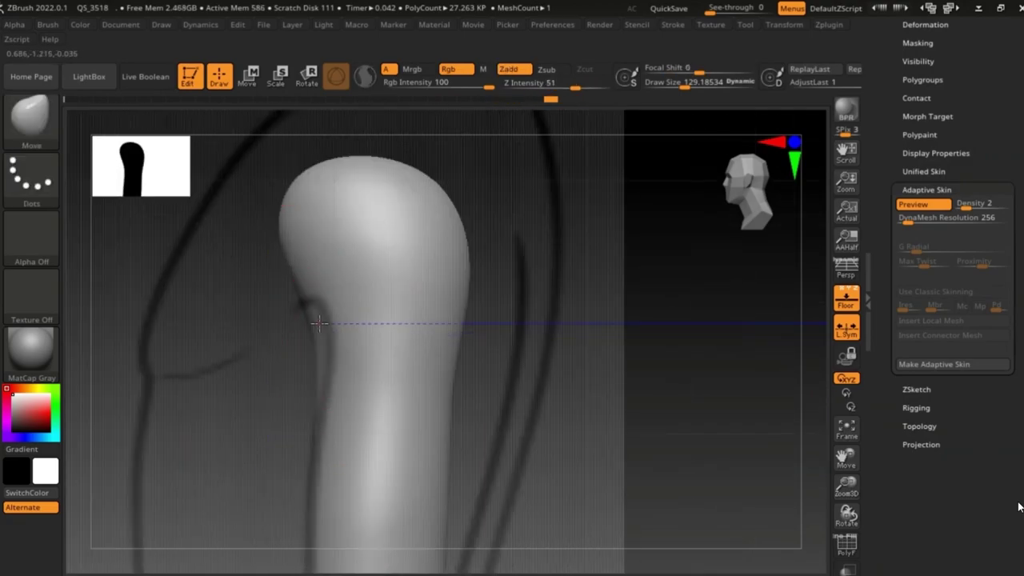
# Call up the quick brush palette to continue sculpting the arm's shoulder
pyautogui.press('space')
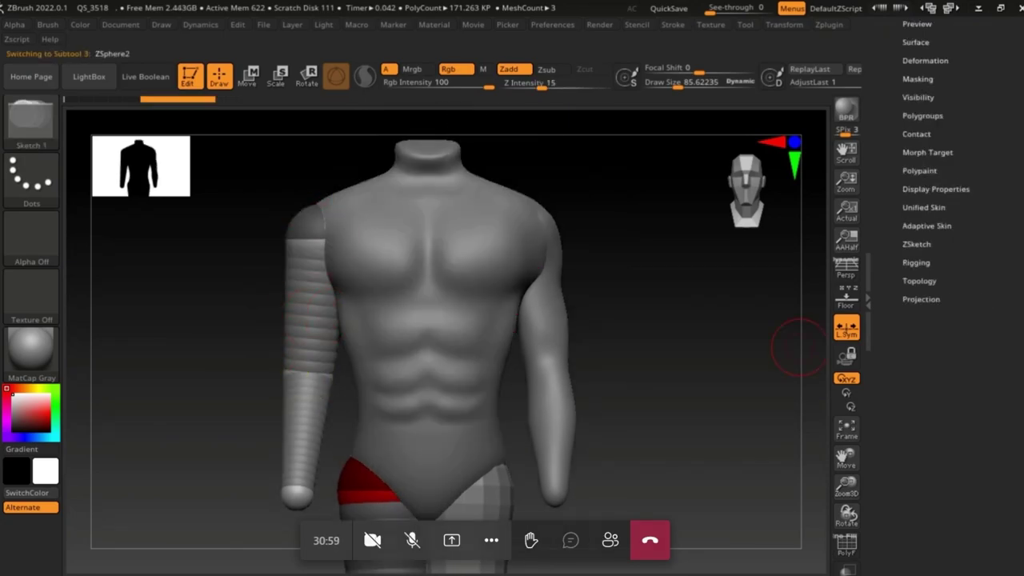
# Delete the ZSphere2 arm and mirror the sculpted ZSphere1 arm via Deformation > Mirror
pyautogui.click(913, 461)
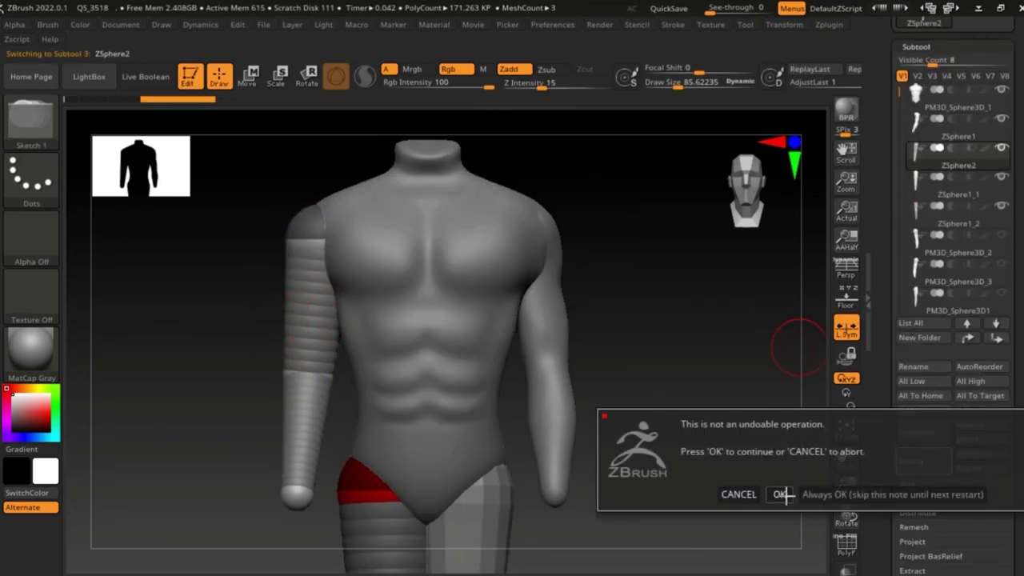
pyautogui.click(779, 494)
pyautogui.keyDown('alt'); pyautogui.click(586, 194); pyautogui.keyUp('alt')
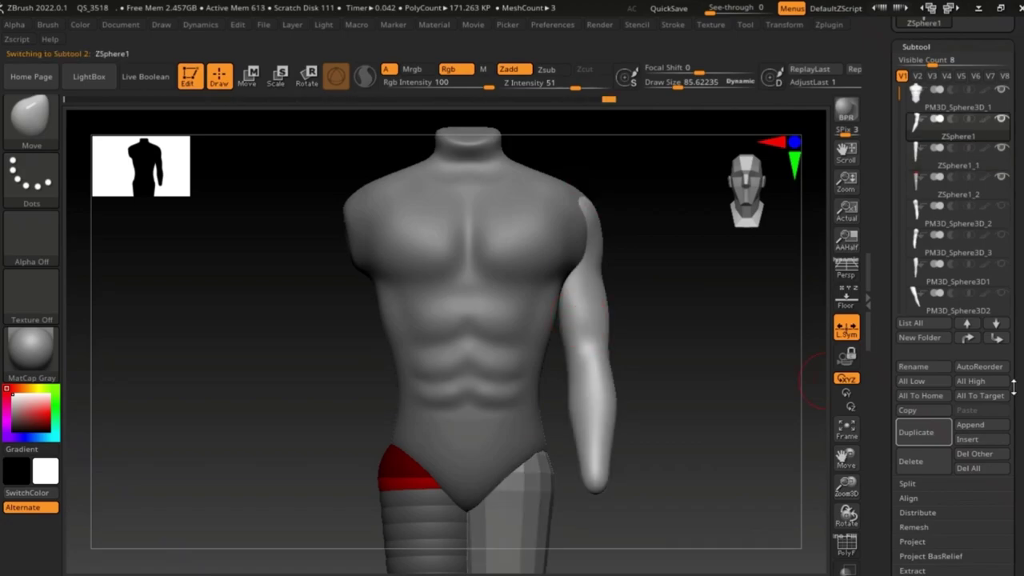
pyautogui.scroll(-10, 1014, 386)
pyautogui.click(916, 437)
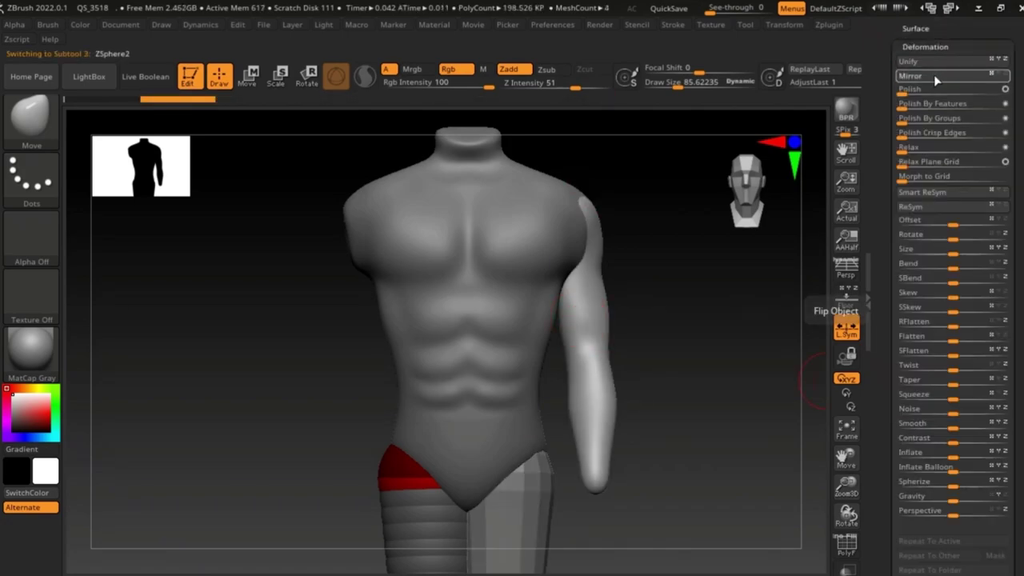
pyautogui.click(934, 74)
# Orbit to check the mirrored arms, then zoom into the legs from a side view
pyautogui.moveTo(579, 233); pyautogui.dragTo(508, 256)
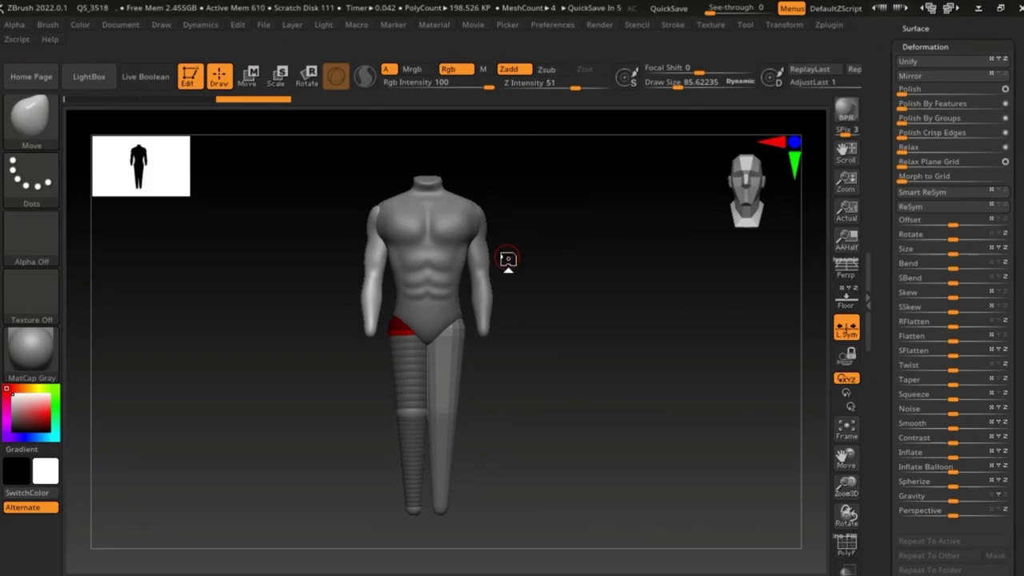
pyautogui.keyDown('alt'); pyautogui.moveTo(508, 258); pyautogui.dragTo(457, 421, button='right'); pyautogui.keyUp('alt')
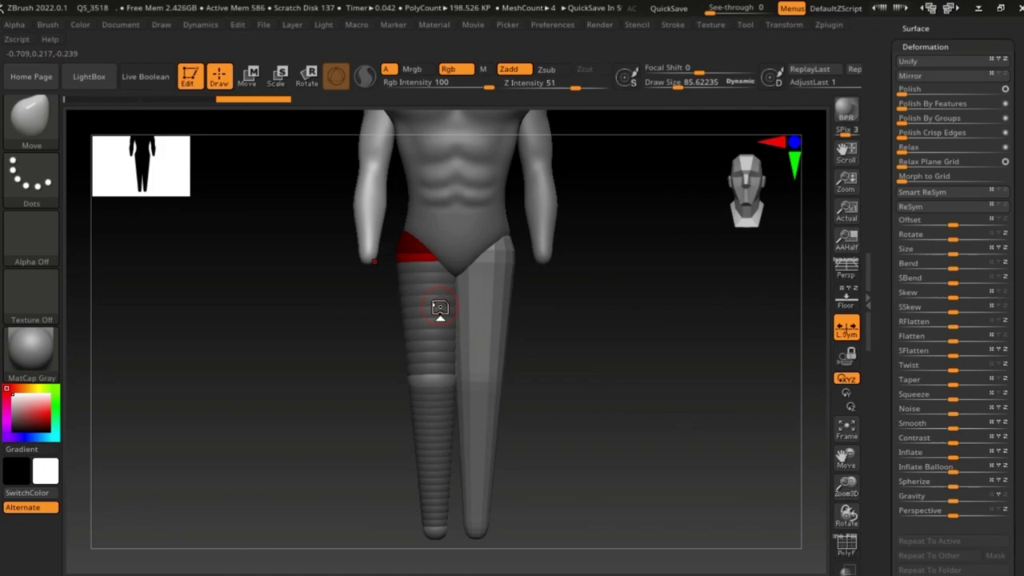
pyautogui.moveTo(440, 308)
pyautogui.mouseDown(button='right')
pyautogui.moveTo(334, 231)
pyautogui.moveTo(453, 343)
pyautogui.moveTo(415, 379)
pyautogui.moveTo(481, 304)
pyautogui.mouseUp(button='right')
# Solo the ZSphere1_1 leg, view it obliquely, and select the Move brush
pyautogui.click(785, 25)
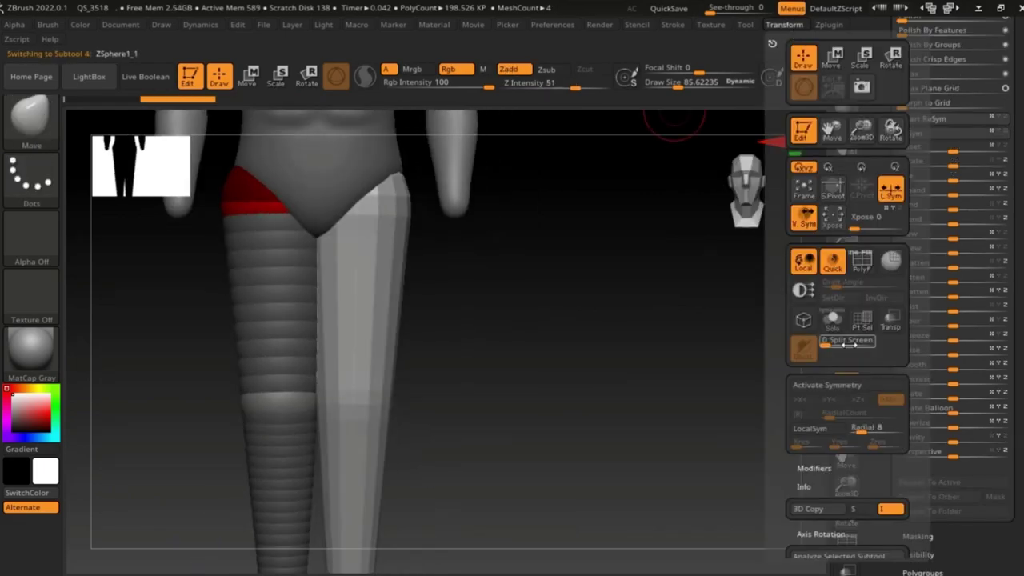
pyautogui.click(832, 320)
pyautogui.press('space')
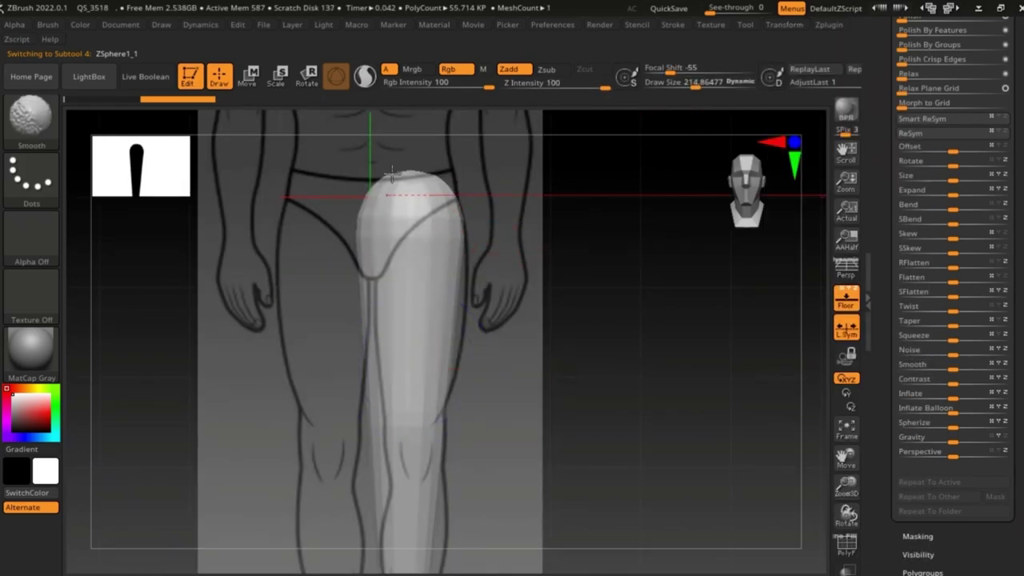
pyautogui.moveTo(429, 497)
pyautogui.keyDown('alt'); pyautogui.mouseDown(button='right')
pyautogui.moveTo(389, 429)
pyautogui.moveTo(430, 288)
pyautogui.moveTo(401, 314)
pyautogui.moveTo(450, 341)
pyautogui.moveTo(412, 327)
pyautogui.moveTo(473, 320)
pyautogui.mouseUp(button='right'); pyautogui.keyUp('alt')
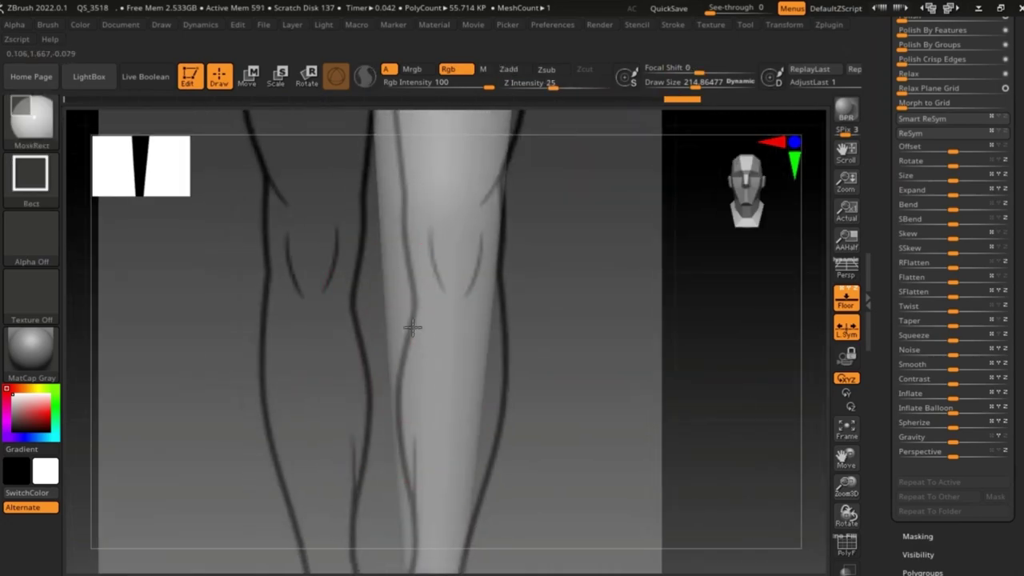
pyautogui.press('b')
pyautogui.press('m')
pyautogui.press('v')
# Reshape and shorten the leg toward the reference with Move, then frame the knee
pyautogui.moveTo(473, 320); pyautogui.dragTo(487, 258)
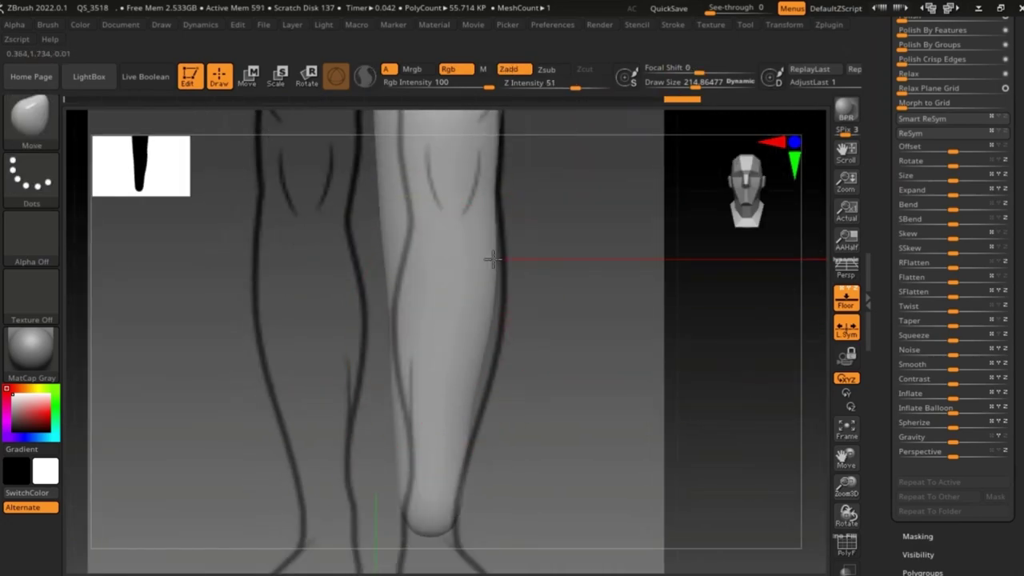
pyautogui.moveTo(473, 376); pyautogui.dragTo(441, 452)
pyautogui.moveTo(415, 406); pyautogui.dragTo(413, 414, button='right')
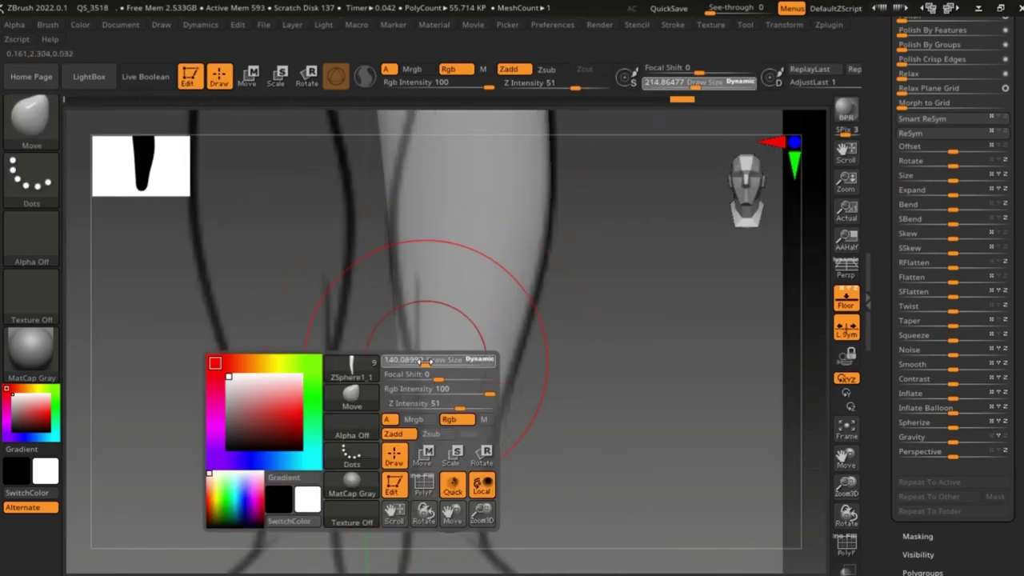
pyautogui.keyDown('alt'); pyautogui.moveTo(487, 405); pyautogui.dragTo(398, 320, button='right'); pyautogui.keyUp('alt')
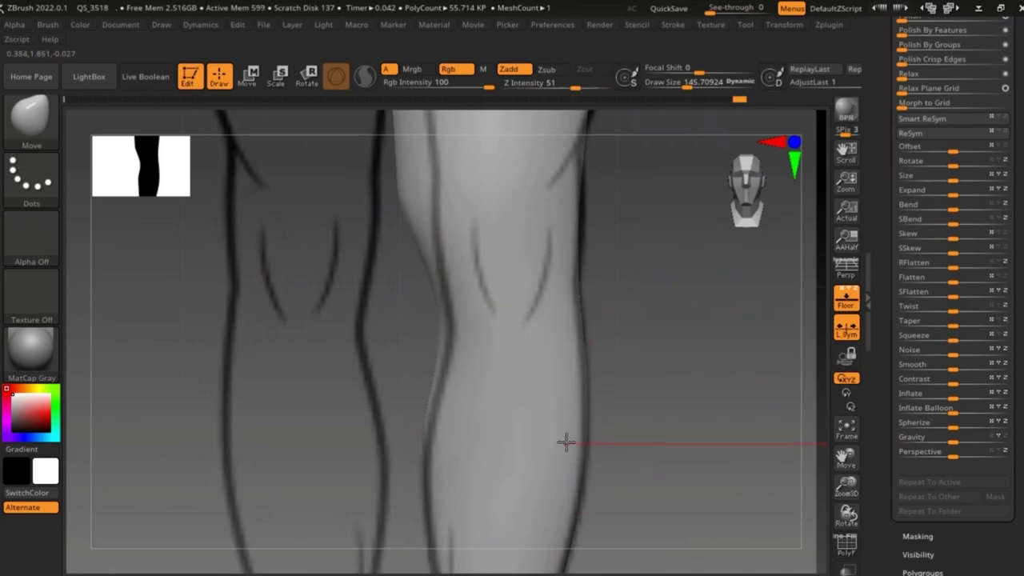
pyautogui.keyDown('alt'); pyautogui.moveTo(566, 443); pyautogui.dragTo(458, 402, button='right'); pyautogui.keyUp('alt')
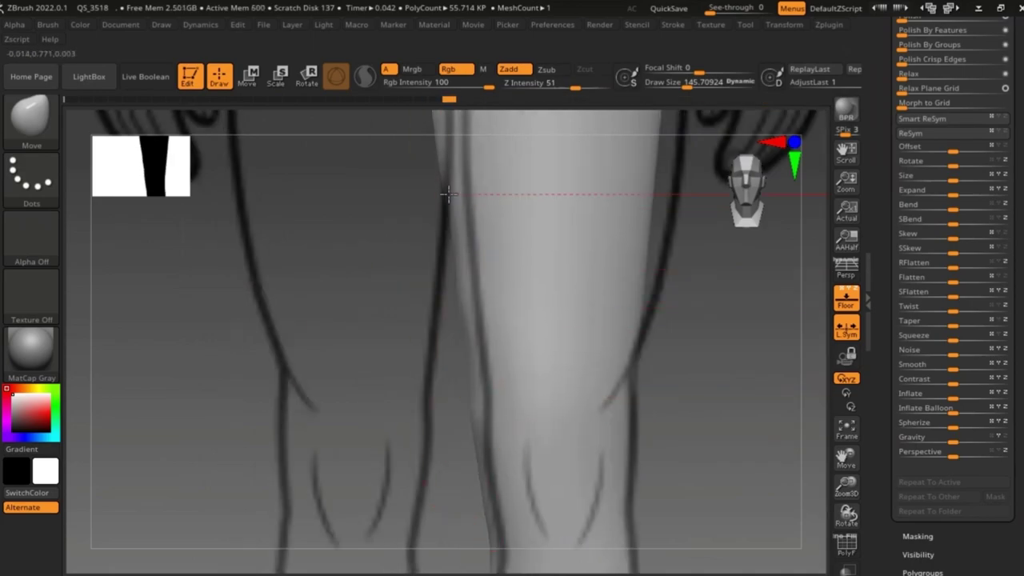
# Smooth the inner thigh above the knee and enlarge the brush for the outer thigh
pyautogui.press('shift')
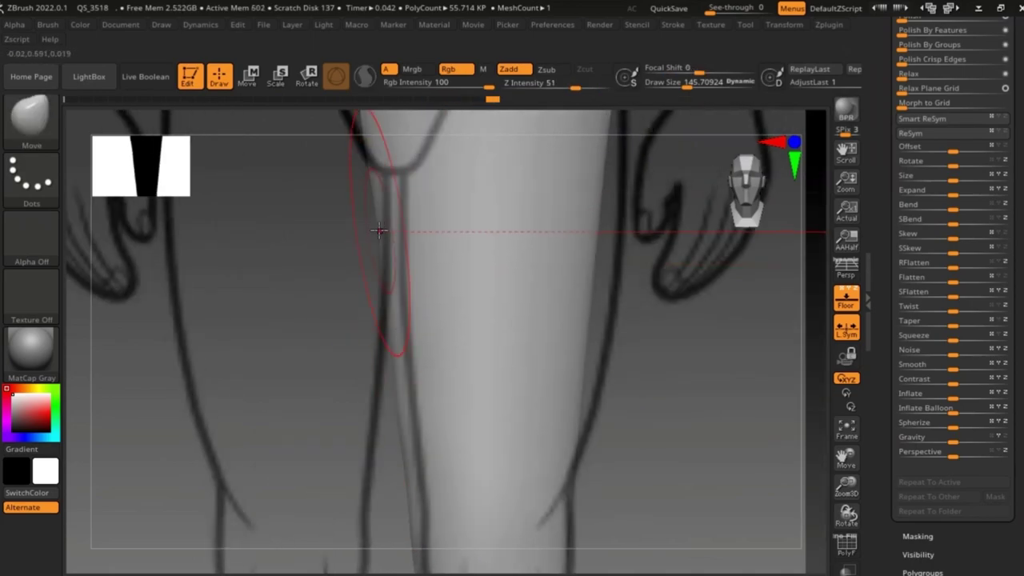
pyautogui.moveTo(451, 178)
pyautogui.keyDown('alt'); pyautogui.mouseDown(button='right')
pyautogui.moveTo(397, 322)
pyautogui.moveTo(406, 285)
pyautogui.mouseUp(button='right'); pyautogui.keyUp('alt')
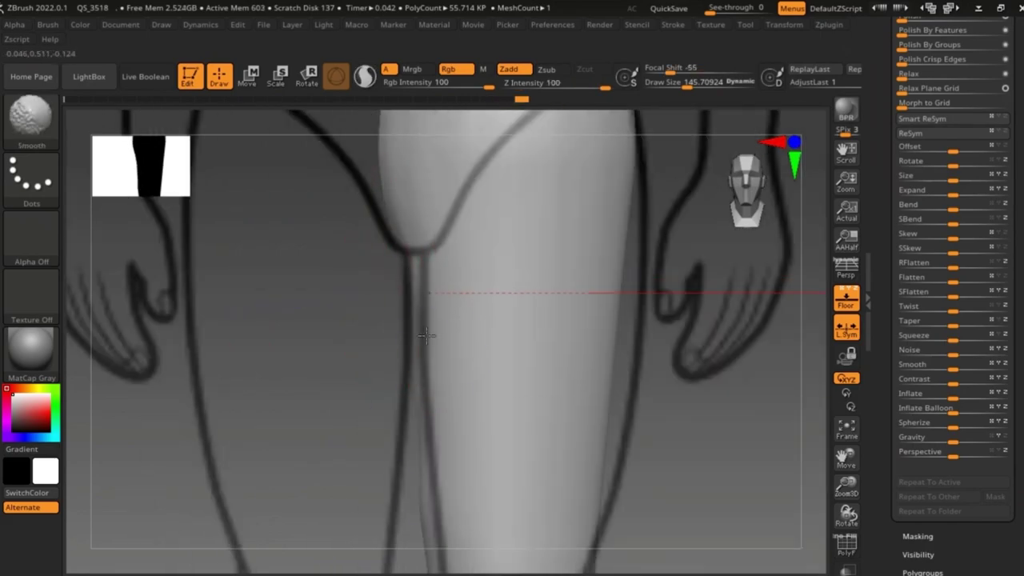
pyautogui.keyDown('alt'); pyautogui.moveTo(427, 335); pyautogui.dragTo(435, 391, button='right'); pyautogui.keyUp('alt')
pyautogui.moveTo(439, 284)
pyautogui.keyDown('alt'); pyautogui.mouseDown(button='right')
pyautogui.moveTo(443, 446)
pyautogui.moveTo(472, 369)
pyautogui.mouseUp(button='right'); pyautogui.keyUp('alt')
pyautogui.keyDown('alt'); pyautogui.moveTo(501, 270); pyautogui.dragTo(475, 302, button='right'); pyautogui.keyUp('alt')
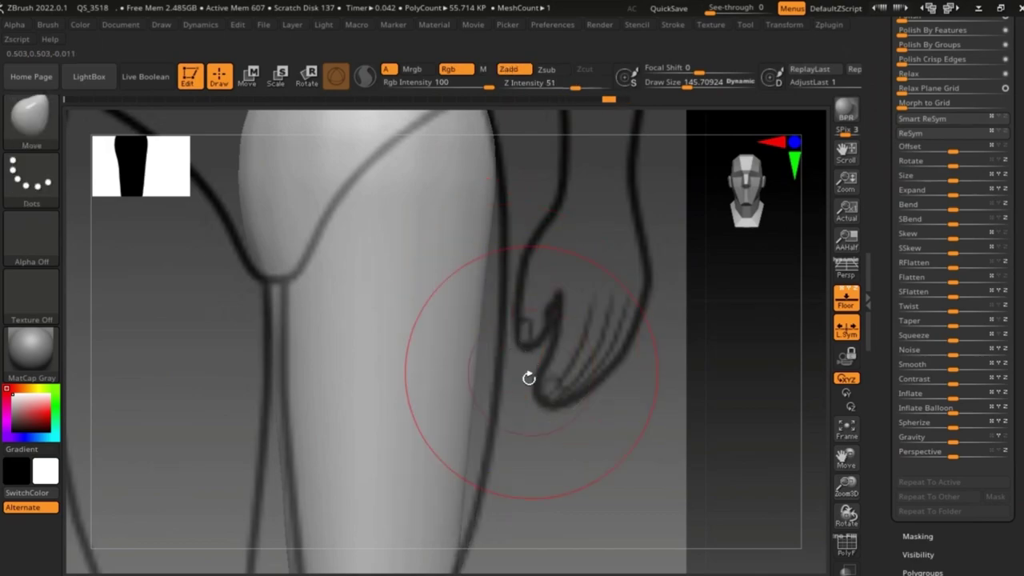
pyautogui.moveTo(432, 296); pyautogui.dragTo(468, 296)
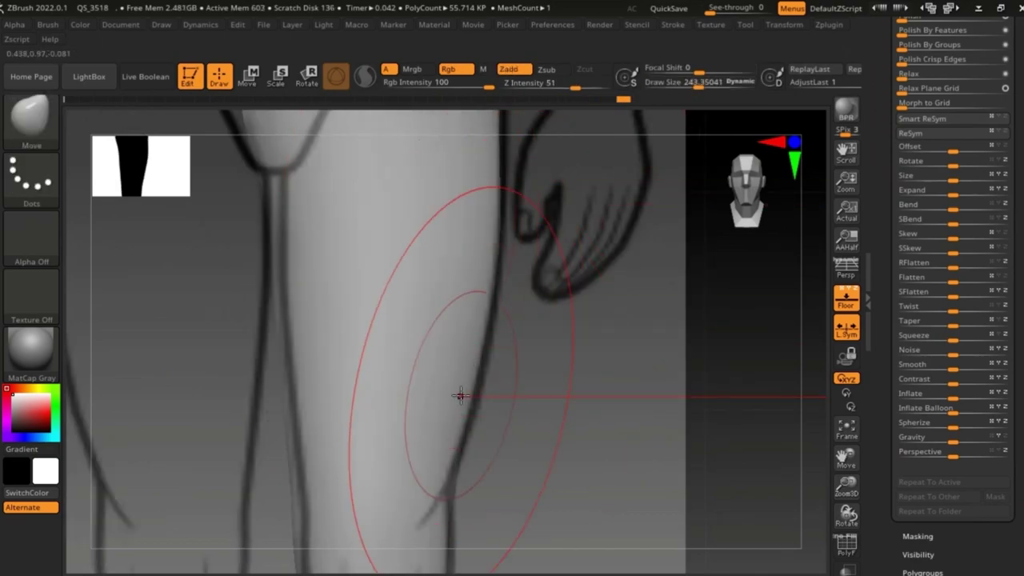
pyautogui.keyDown('ctrl'); pyautogui.moveTo(459, 392); pyautogui.dragTo(459, 361, button='right'); pyautogui.keyUp('ctrl')
# Pull the top of the thigh up toward the hip and smooth its outer edge
pyautogui.rightClick(469, 291)
pyautogui.moveTo(468, 291); pyautogui.dragTo(458, 290)
pyautogui.moveTo(464, 235)
pyautogui.keyDown('ctrl'); pyautogui.mouseDown(button='right')
pyautogui.moveTo(413, 373)
pyautogui.moveTo(441, 305)
pyautogui.moveTo(362, 236)
pyautogui.mouseUp(button='right'); pyautogui.keyUp('ctrl')
pyautogui.moveTo(363, 236); pyautogui.dragTo(446, 255)
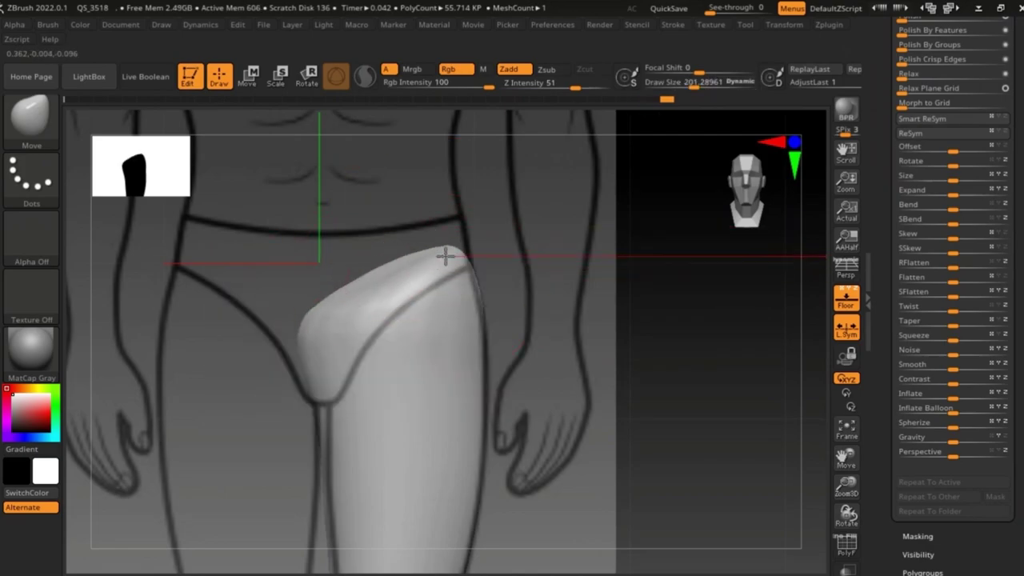
pyautogui.keyDown('shift'); pyautogui.moveTo(467, 298); pyautogui.dragTo(473, 294); pyautogui.keyUp('shift')
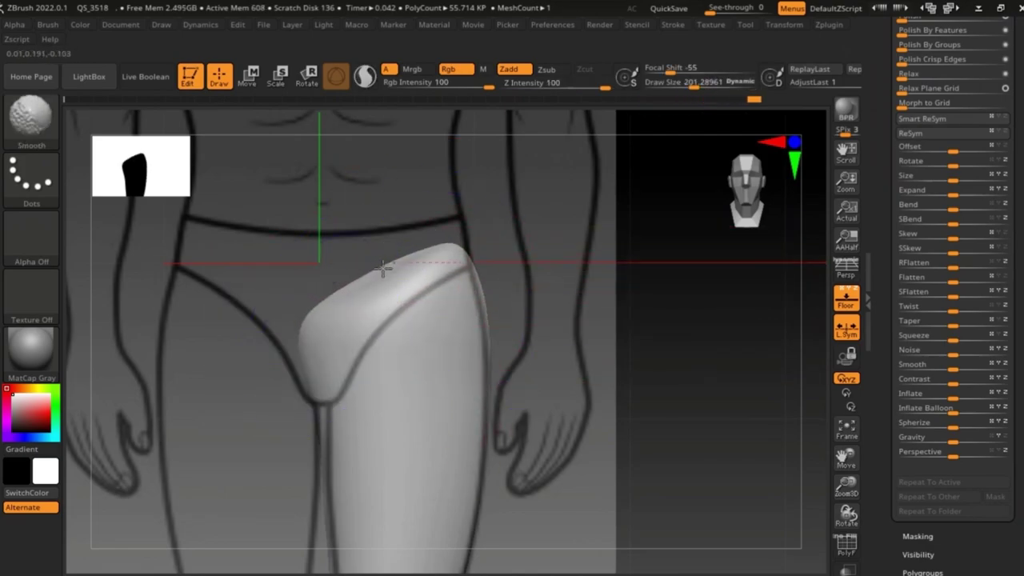
pyautogui.moveTo(351, 292)
pyautogui.keyDown('ctrl'); pyautogui.mouseDown(button='right')
pyautogui.moveTo(376, 240)
pyautogui.moveTo(456, 458)
pyautogui.mouseUp(button='right'); pyautogui.keyUp('ctrl')
# Rotate to the back of the thigh and buttock, adjusting the brush size
pyautogui.press('space')
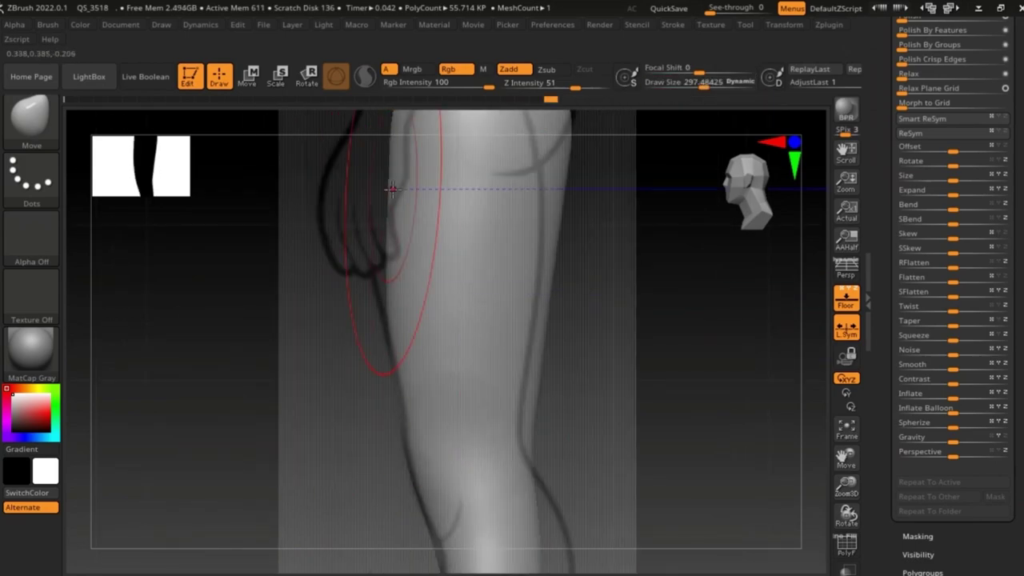
pyautogui.moveTo(406, 313)
pyautogui.mouseDown(button='right')
pyautogui.moveTo(491, 498)
pyautogui.moveTo(424, 229)
pyautogui.moveTo(524, 271)
pyautogui.mouseUp(button='right')
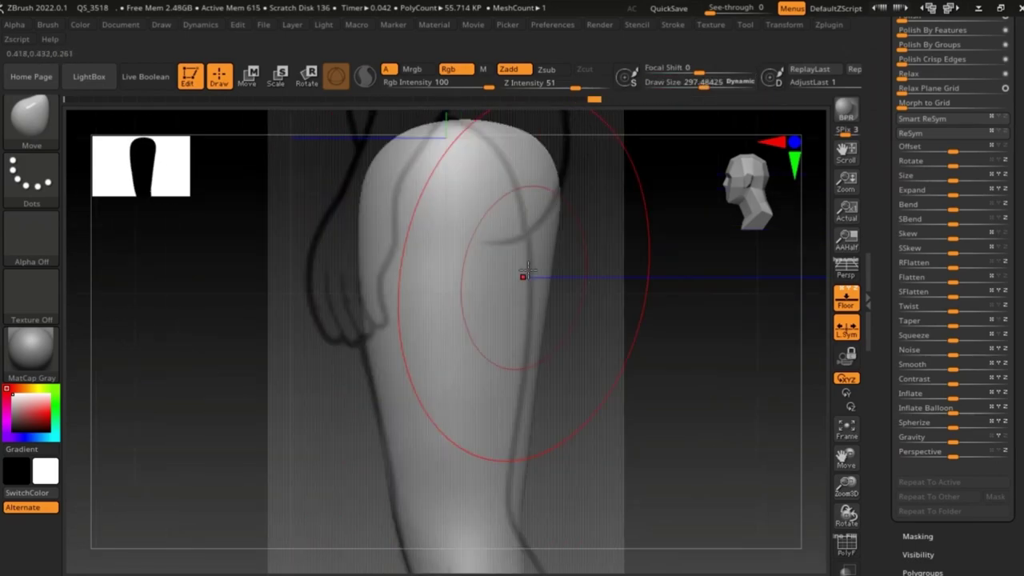
pyautogui.keyDown('alt'); pyautogui.moveTo(533, 451); pyautogui.dragTo(475, 313, button='right'); pyautogui.keyUp('alt')
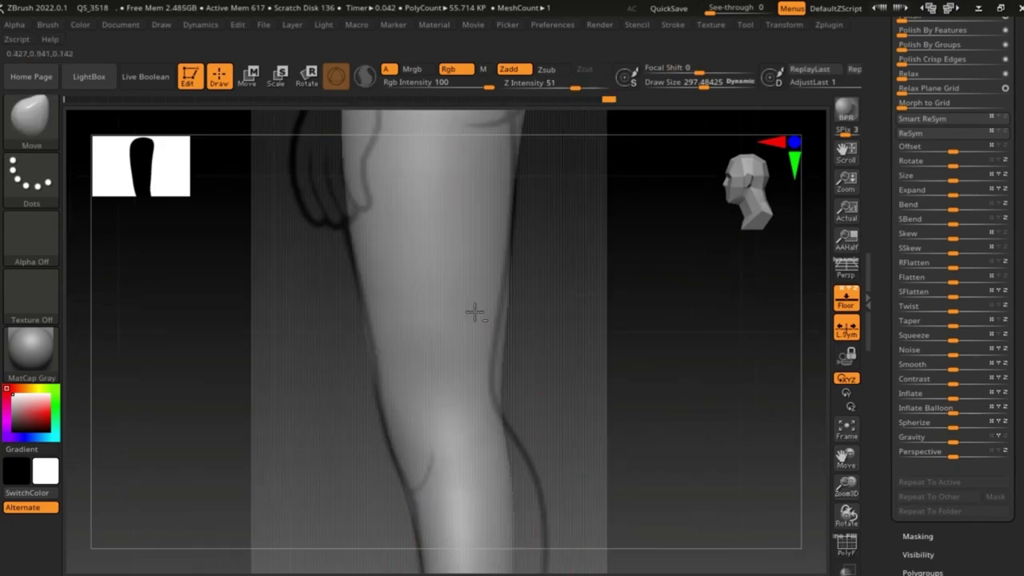
pyautogui.moveTo(495, 358); pyautogui.dragTo(490, 310, button='right')
pyautogui.moveTo(483, 383); pyautogui.dragTo(472, 376, button='right')
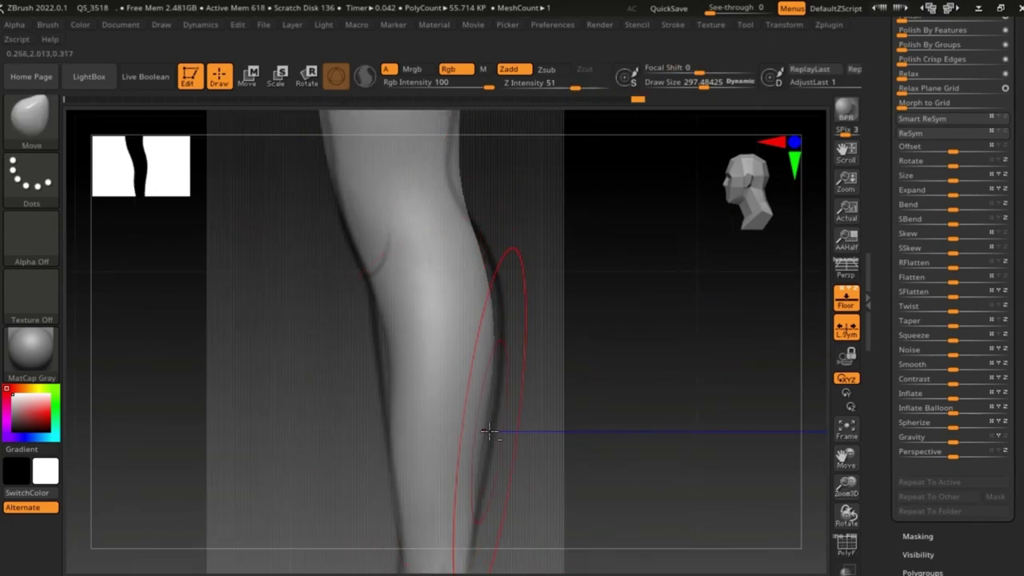
pyautogui.press('space')
pyautogui.moveTo(456, 329); pyautogui.dragTo(436, 329)
# Reshape the back of the calf and calf muscle, checking the knee and foot
pyautogui.moveTo(466, 376); pyautogui.dragTo(450, 240, button='right')
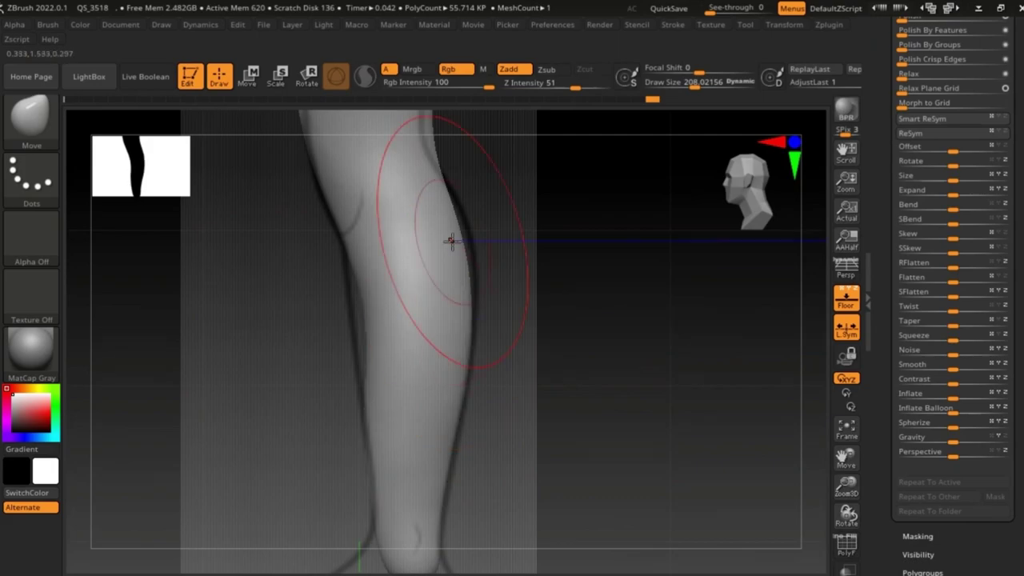
pyautogui.moveTo(465, 308); pyautogui.dragTo(444, 230, button='right')
pyautogui.moveTo(465, 305)
pyautogui.mouseDown(button='right')
pyautogui.moveTo(387, 342)
pyautogui.moveTo(385, 365)
pyautogui.mouseUp(button='right')
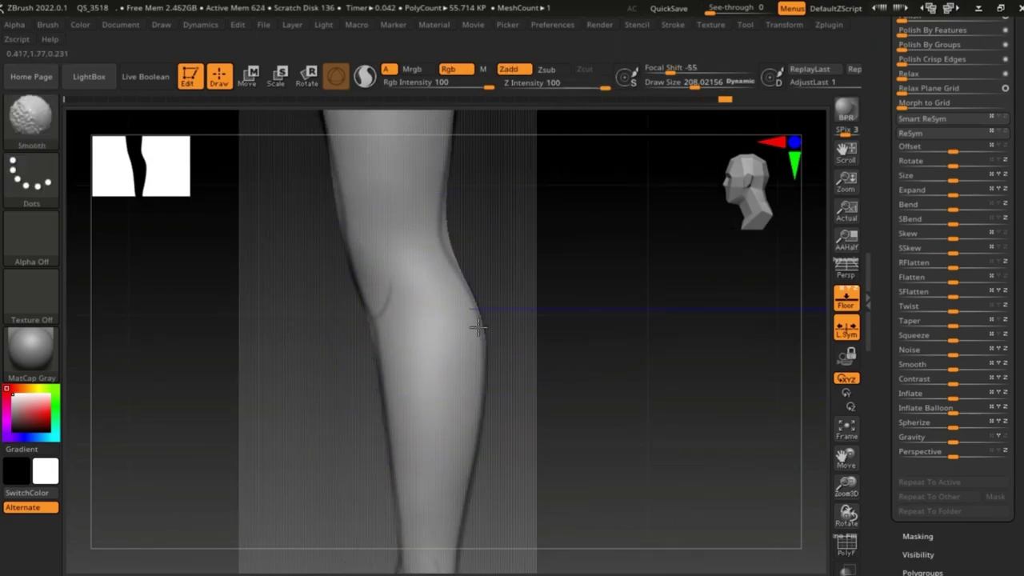
pyautogui.moveTo(484, 346)
pyautogui.mouseDown(button='right')
pyautogui.moveTo(458, 458)
pyautogui.moveTo(411, 332)
pyautogui.moveTo(680, 288)
pyautogui.moveTo(503, 387)
pyautogui.moveTo(458, 360)
pyautogui.moveTo(684, 318)
pyautogui.moveTo(409, 441)
pyautogui.mouseUp(button='right')
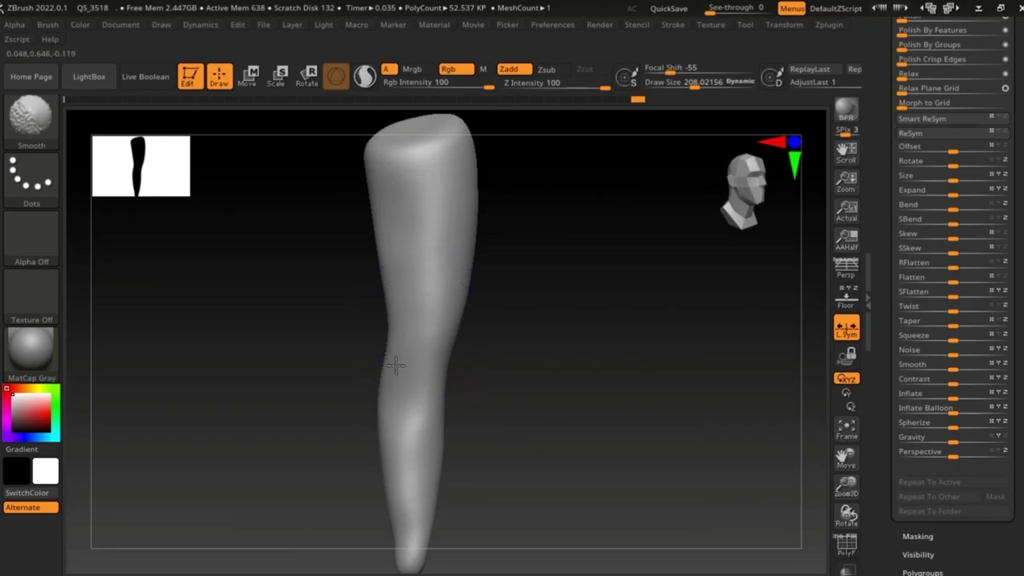
pyautogui.moveTo(392, 211)
pyautogui.mouseDown(button='right')
pyautogui.moveTo(439, 384)
pyautogui.moveTo(400, 473)
pyautogui.moveTo(370, 297)
pyautogui.moveTo(431, 181)
pyautogui.mouseUp(button='right')
# Return to the front view, zoom out, and hide the reference backdrop with Floor off
pyautogui.moveTo(449, 408)
pyautogui.keyDown('shift'); pyautogui.mouseDown(button='right')
pyautogui.moveTo(601, 379)
pyautogui.moveTo(510, 393)
pyautogui.moveTo(541, 381)
pyautogui.mouseUp(button='right'); pyautogui.keyUp('shift')
pyautogui.moveTo(467, 323)
pyautogui.keyDown('ctrl'); pyautogui.mouseDown(button='right')
pyautogui.moveTo(457, 480)
pyautogui.moveTo(531, 355)
pyautogui.mouseUp(button='right'); pyautogui.keyUp('ctrl')
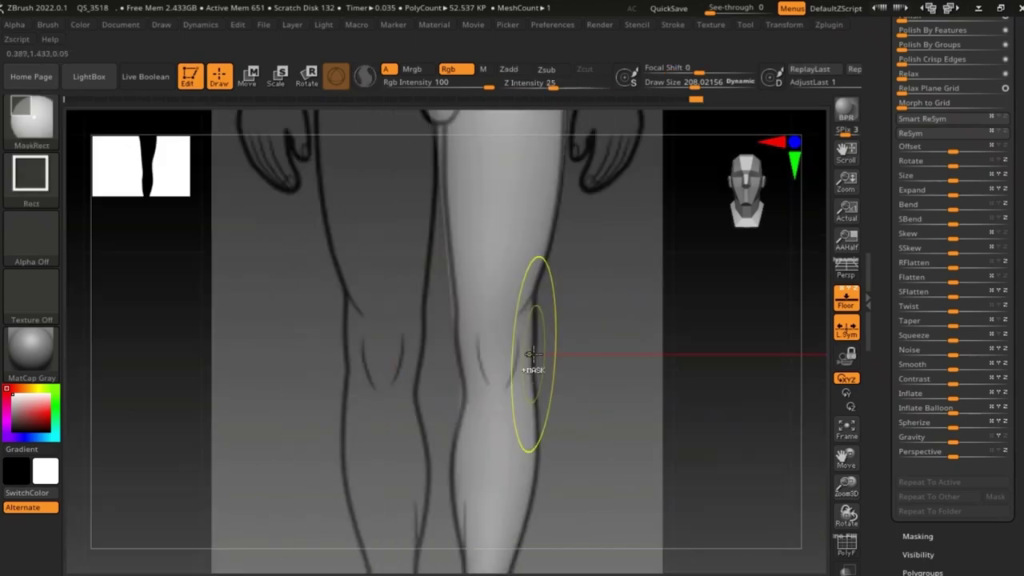
pyautogui.click(847, 298)
pyautogui.moveTo(540, 431); pyautogui.dragTo(663, 103, button='right')
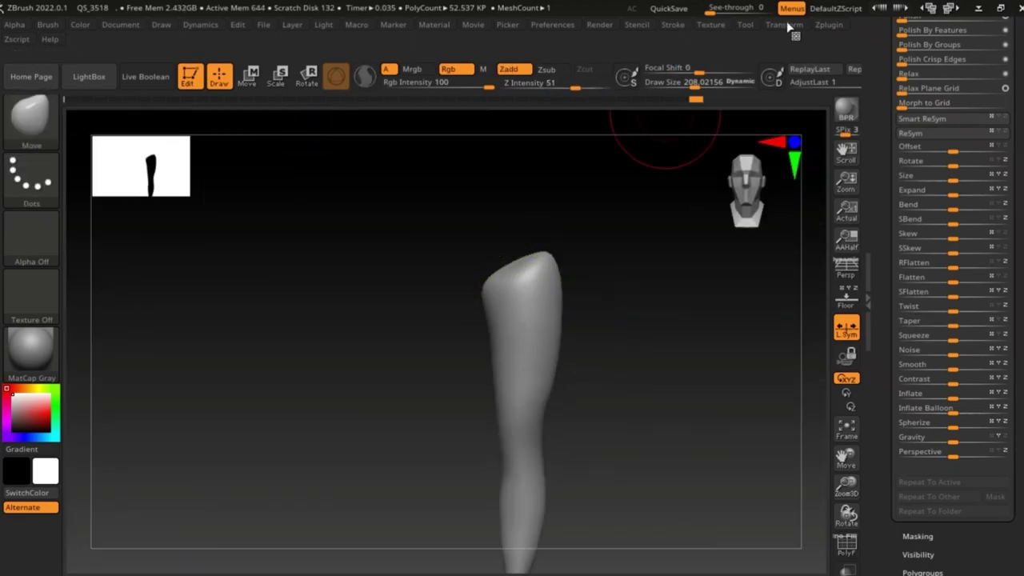
# Show all subtools and delete the old ZSphere1_2 left leg
pyautogui.click(819, 335)
pyautogui.keyDown('alt'); pyautogui.click(474, 384); pyautogui.keyUp('alt')
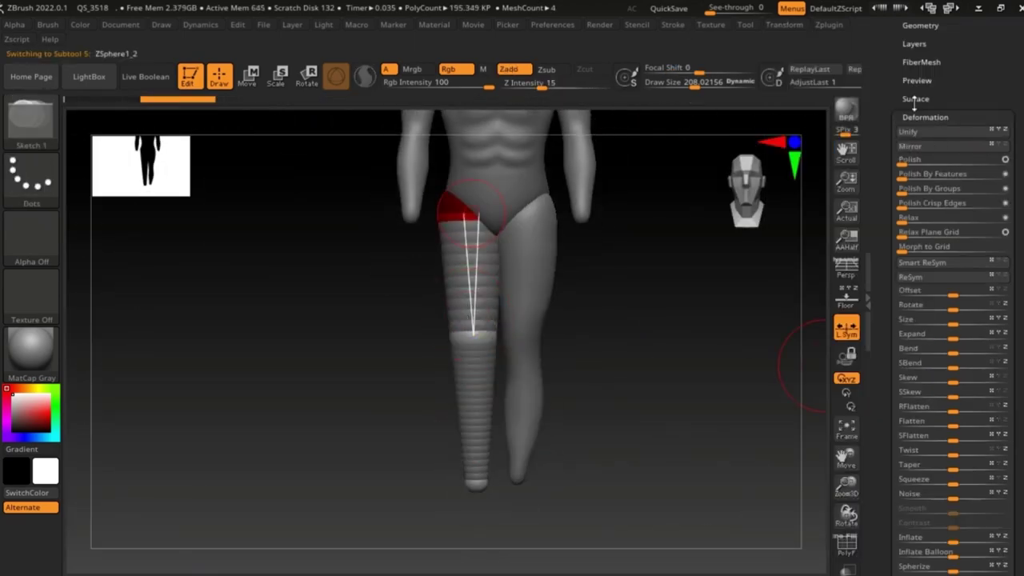
pyautogui.scroll(10, 953, 240)
pyautogui.click(915, 197)
pyautogui.click(920, 436)
pyautogui.click(777, 472)
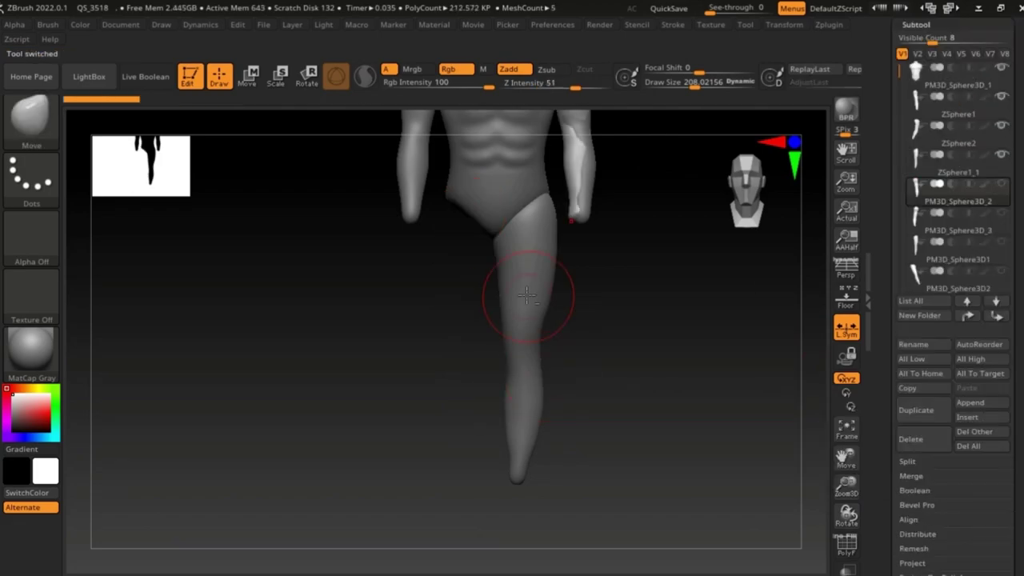
# Duplicate the sculpted leg subtool and mirror the copy to the other side
pyautogui.moveTo(526, 309)
pyautogui.mouseDown(button='right')
pyautogui.moveTo(526, 400)
pyautogui.moveTo(582, 379)
pyautogui.mouseUp(button='right')
pyautogui.scroll(-3, 952, 360)
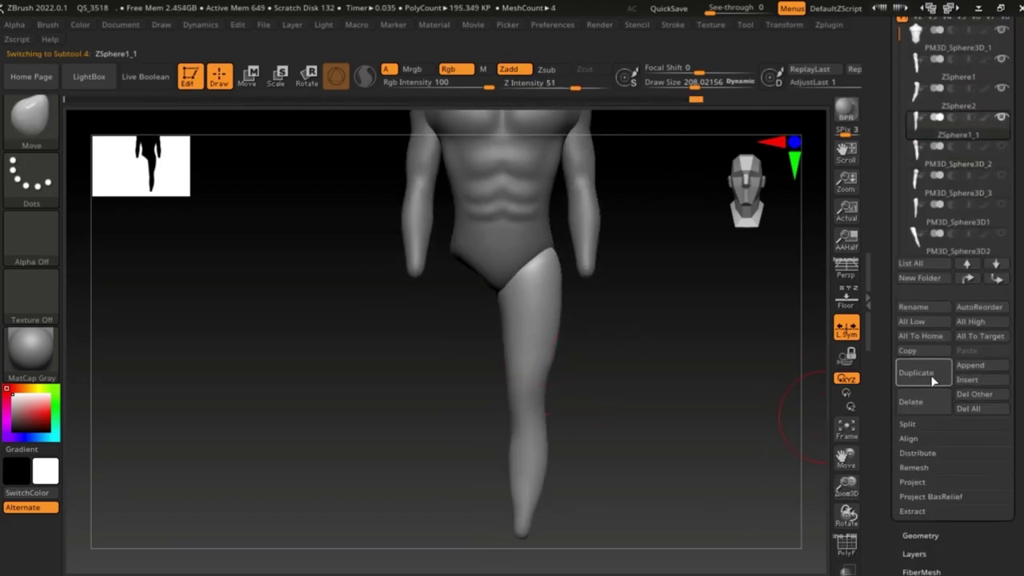
pyautogui.scroll(-5, 952, 360)
pyautogui.scroll(-4, 940, 356)
pyautogui.click(932, 349)
pyautogui.click(930, 78)
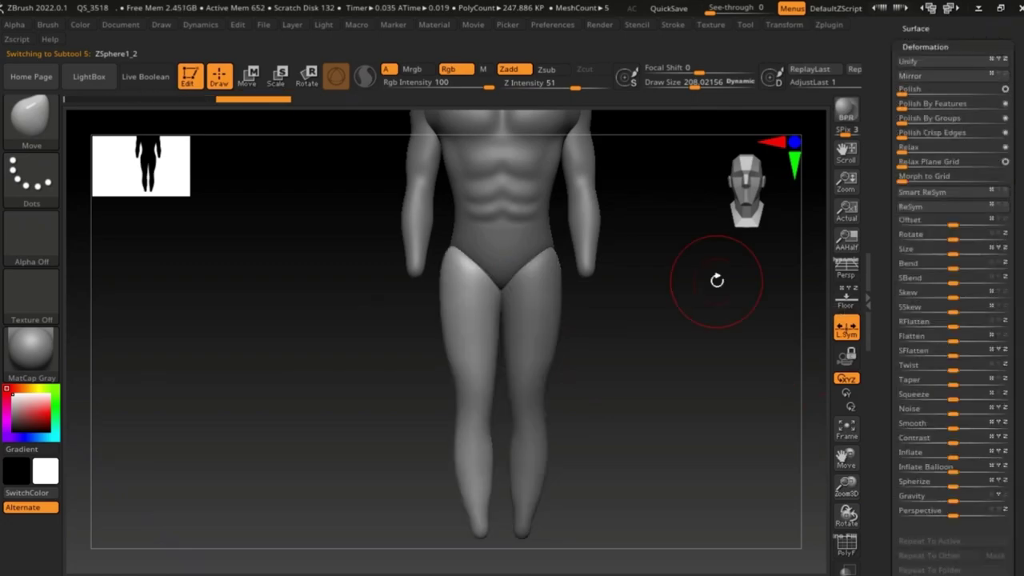
# Check the mirrored leg with the Transpose gizmo, hide the floor, and zoom out to the whole figure
pyautogui.click(251, 76)
pyautogui.moveTo(633, 306); pyautogui.dragTo(544, 308)
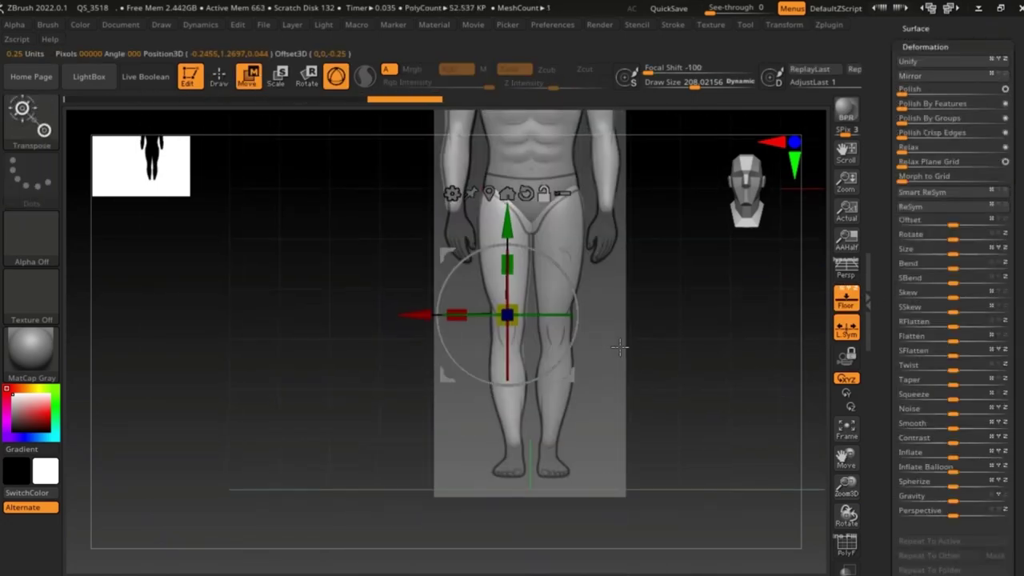
pyautogui.click(855, 302)
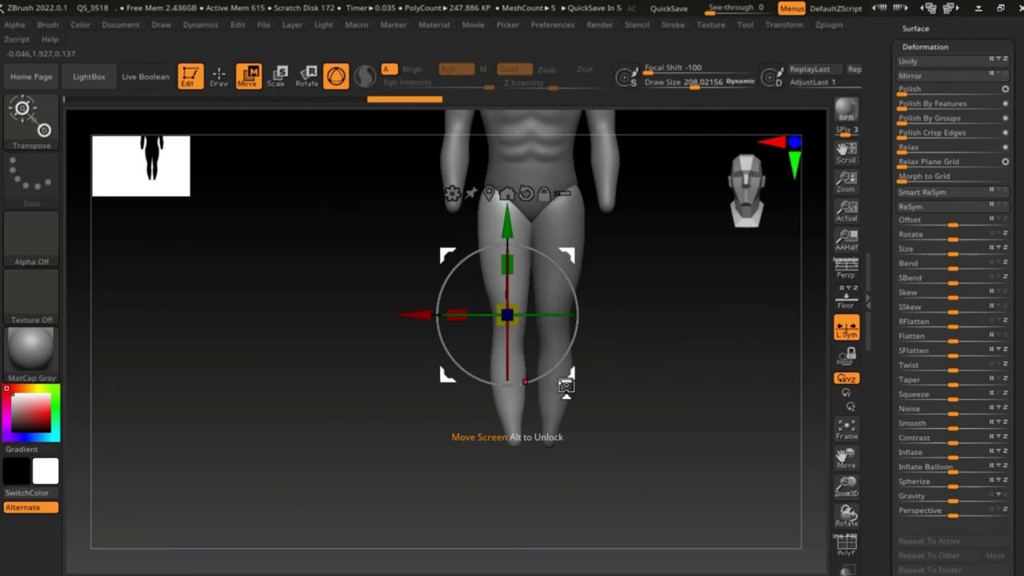
pyautogui.scroll(5, 952, 240)
pyautogui.click(919, 240)
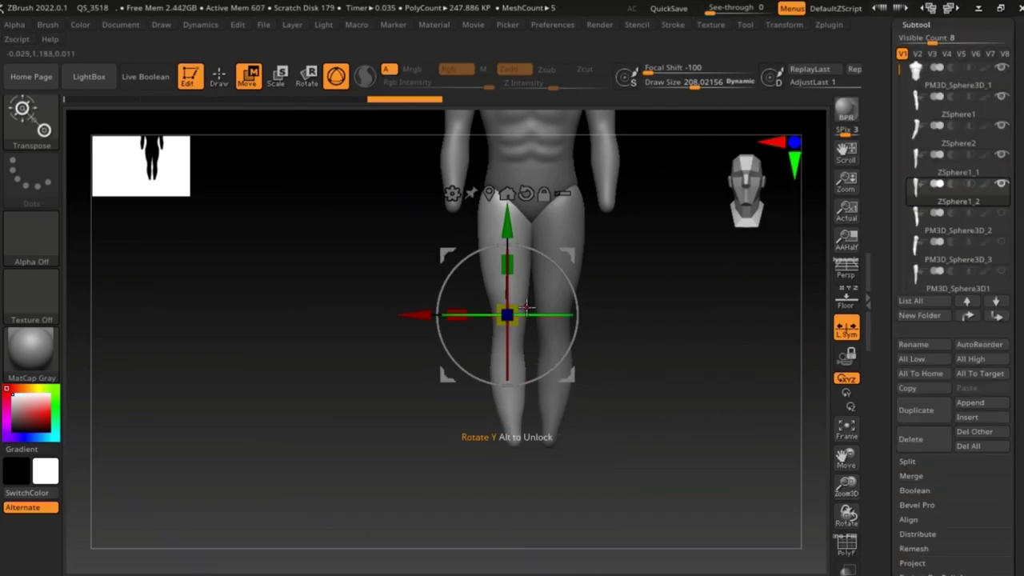
pyautogui.moveTo(573, 229)
pyautogui.mouseDown()
pyautogui.moveTo(645, 328)
pyautogui.moveTo(579, 371)
pyautogui.moveTo(606, 277)
pyautogui.mouseUp()
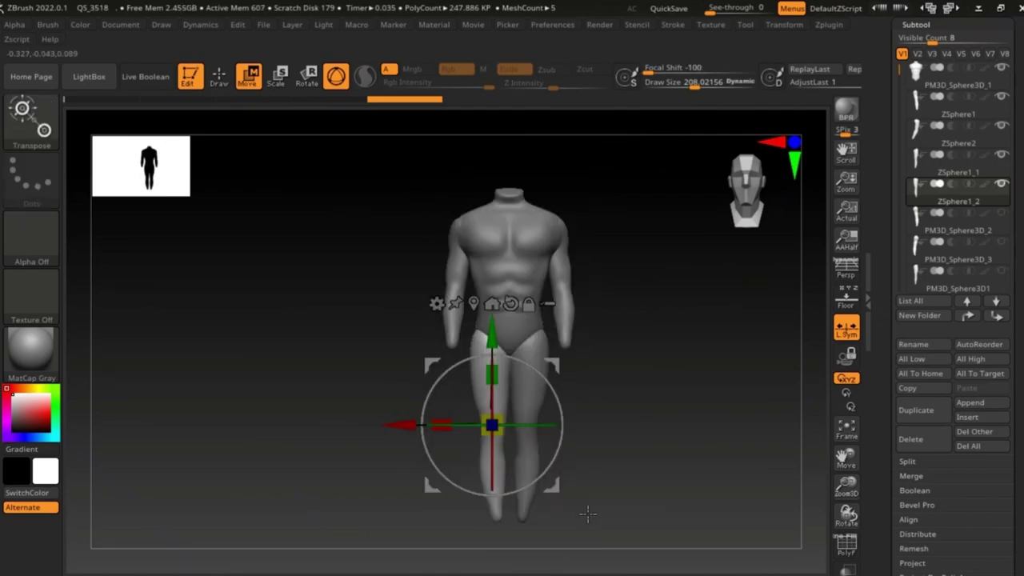